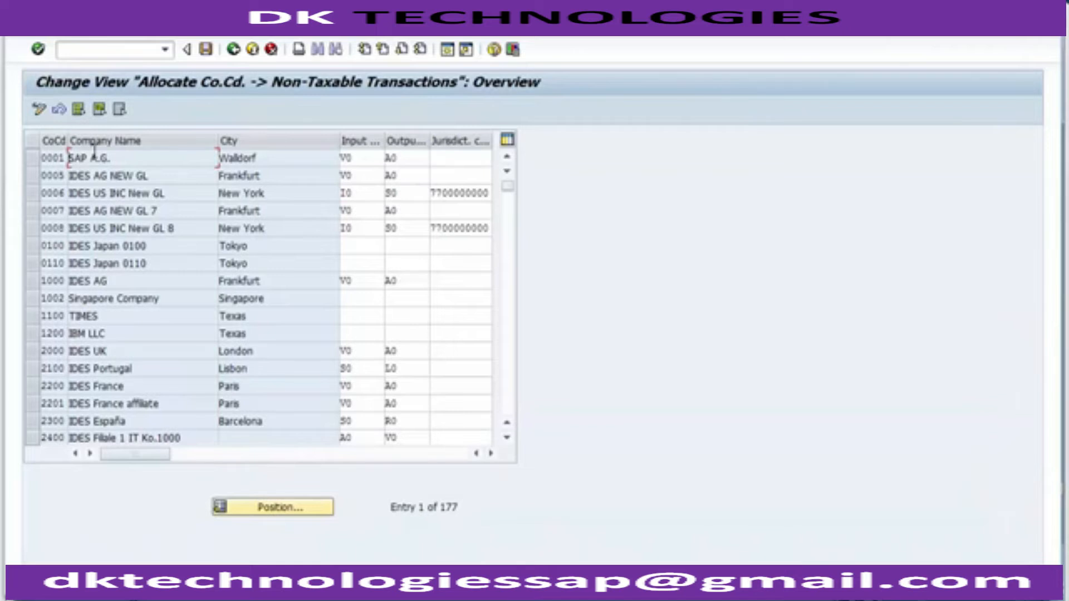
- Jump to company code 1200 in the non-taxable transactions overview and select its row
click(276, 509)
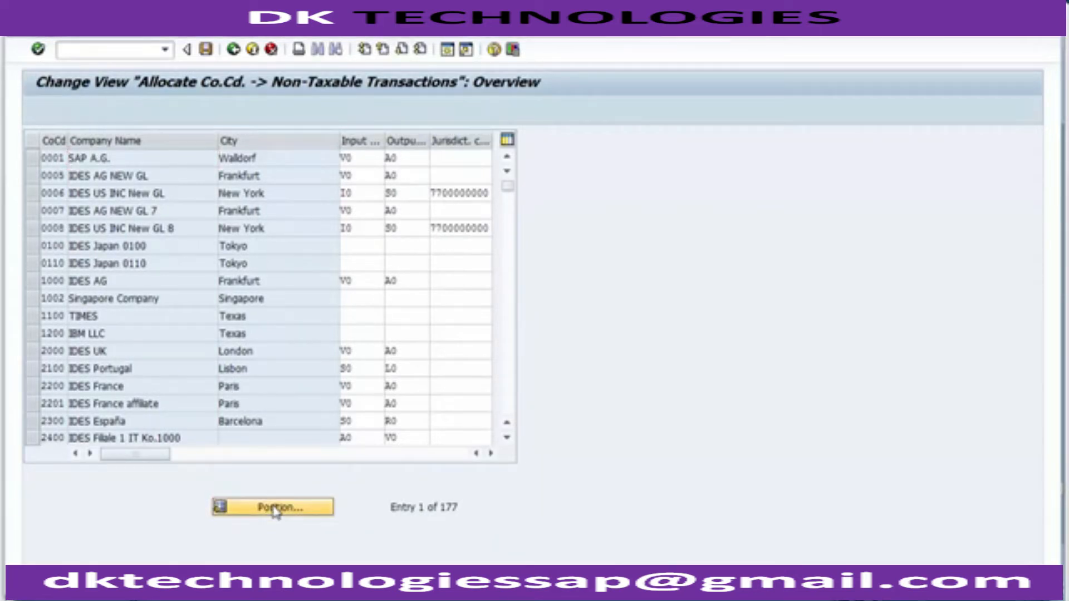
text(1200)
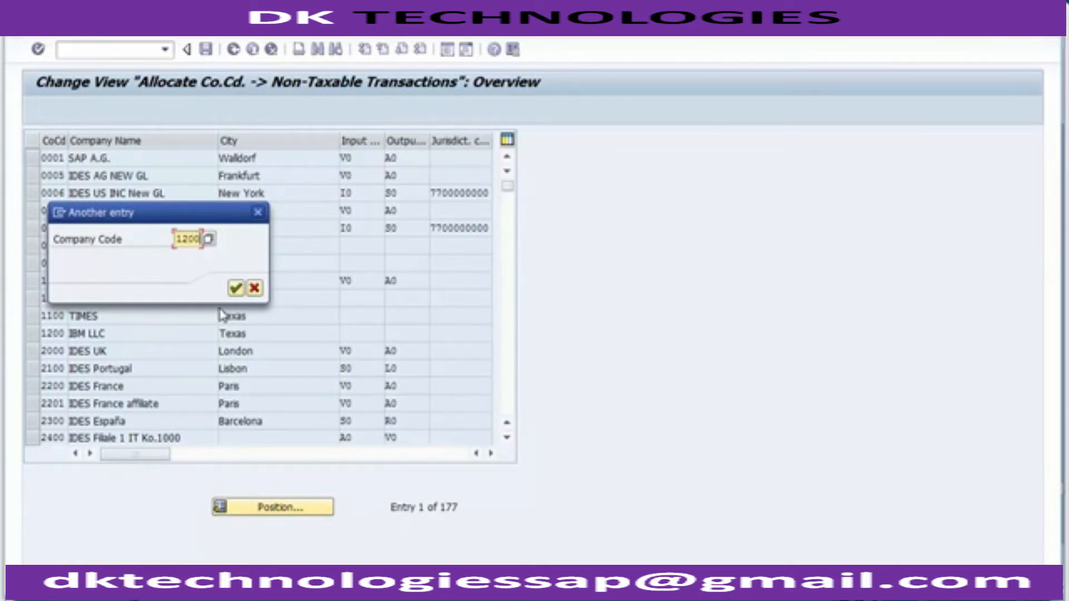
key(Return)
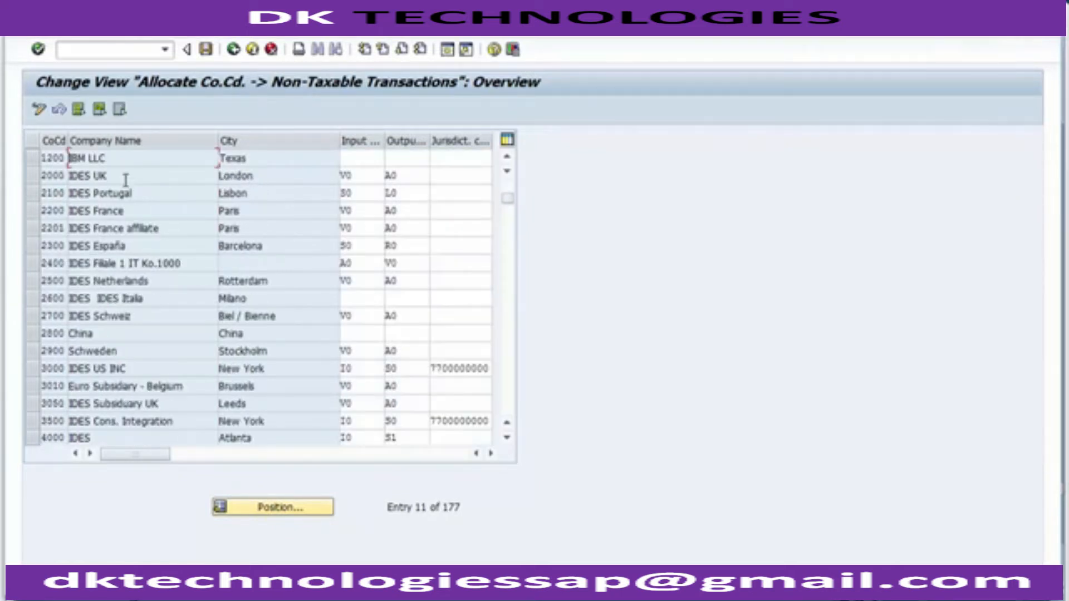
click(33, 161)
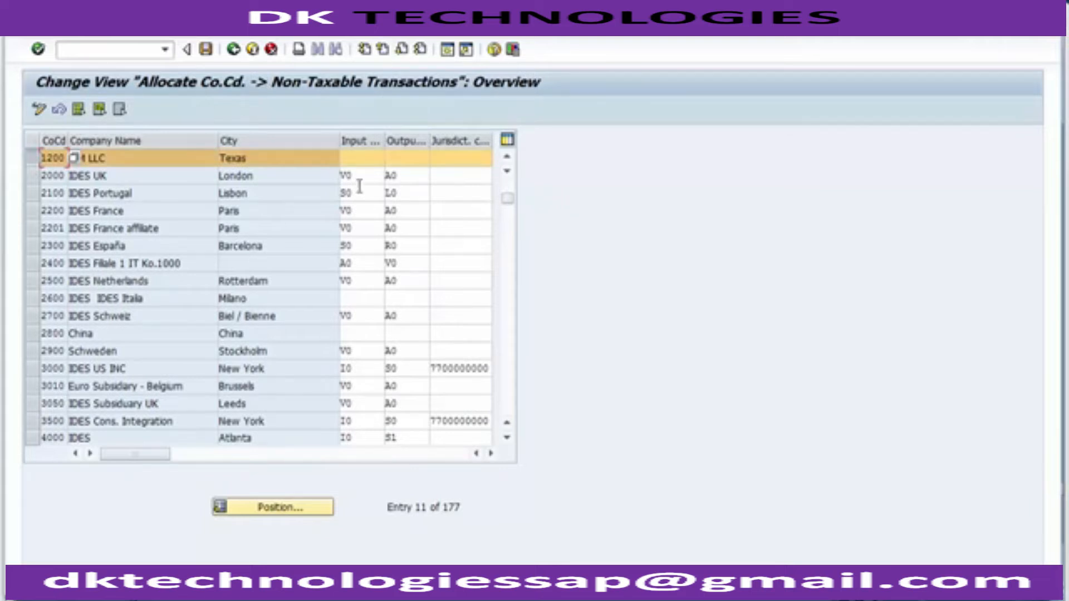
- Assign input tax code V0 and output tax code A0 to company code 1200, and save under the proposed customizing request
click(418, 159)
click(371, 162)
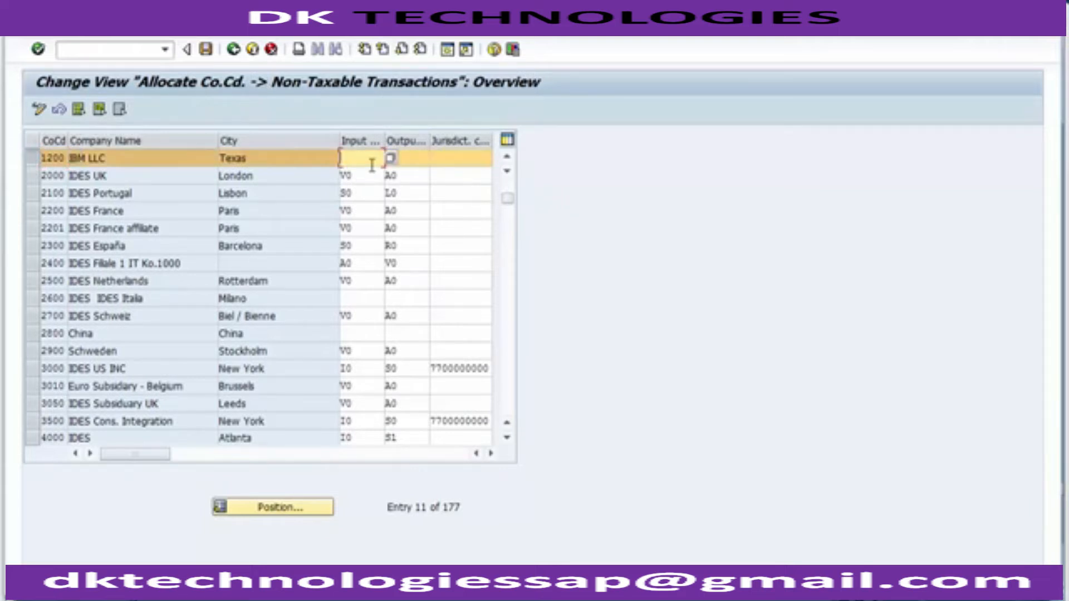
click(412, 163)
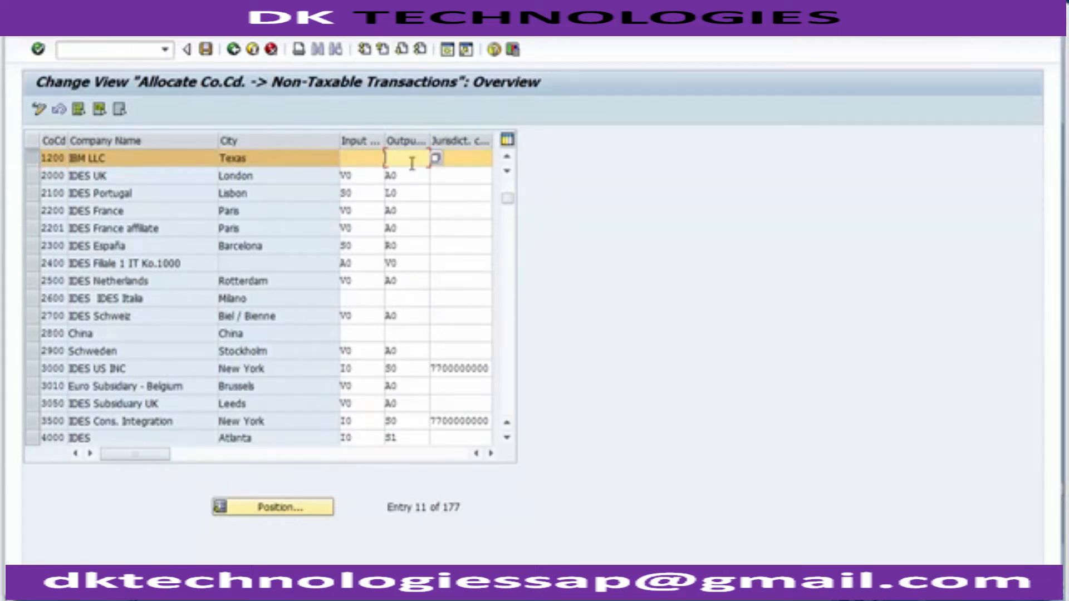
click(365, 161)
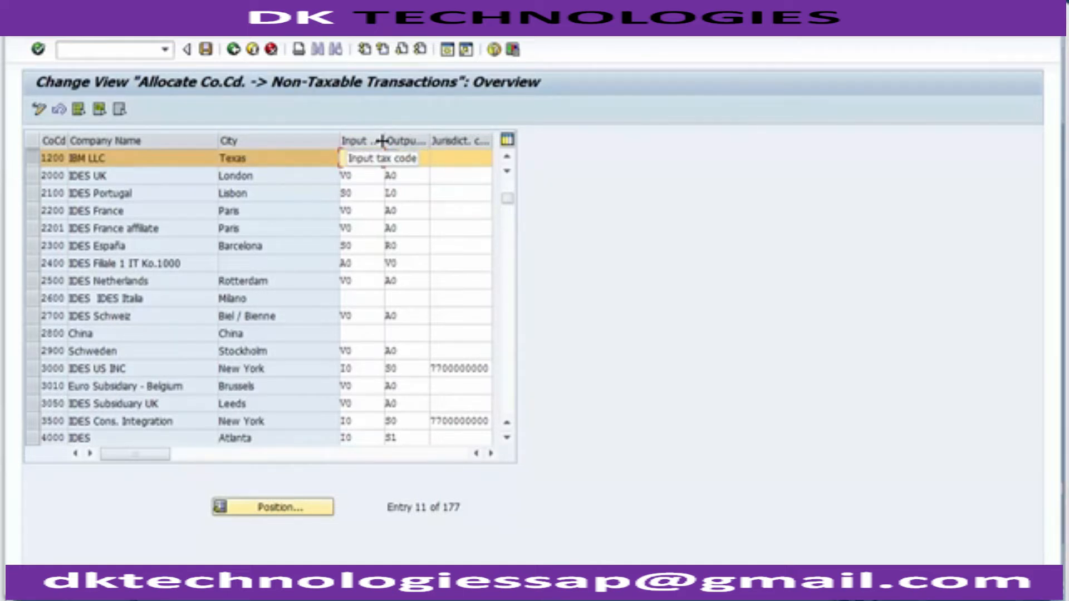
text(V0)
click(413, 160)
text(A)
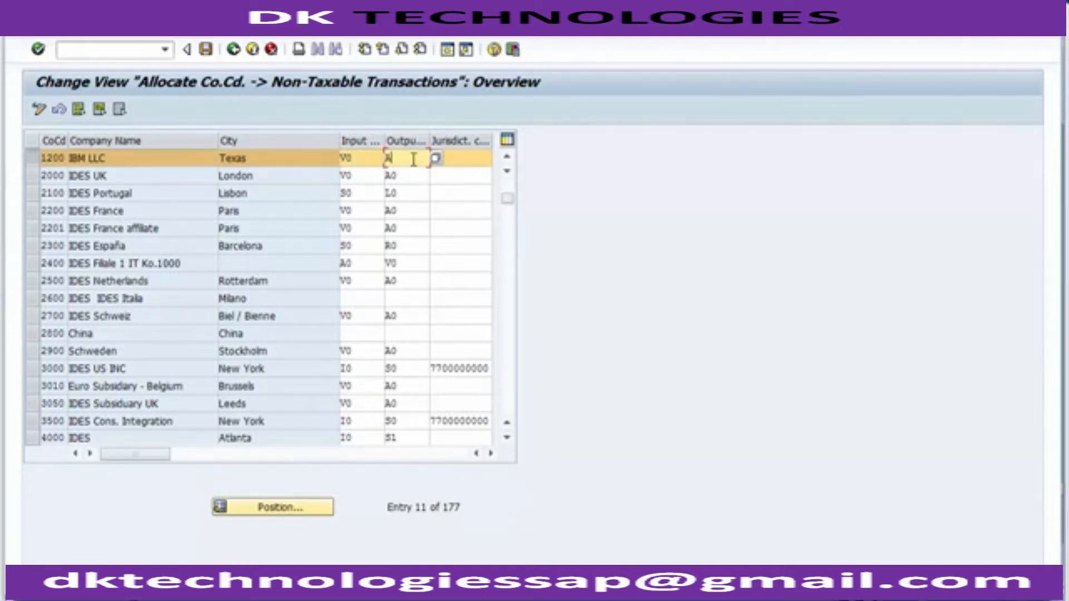
text(0)
click(208, 57)
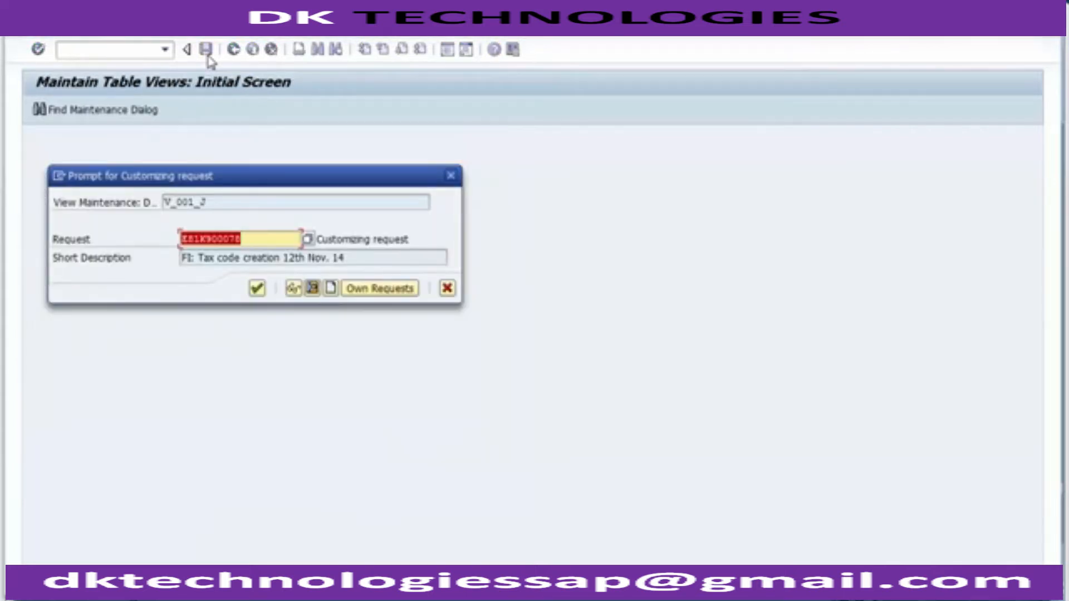
click(257, 288)
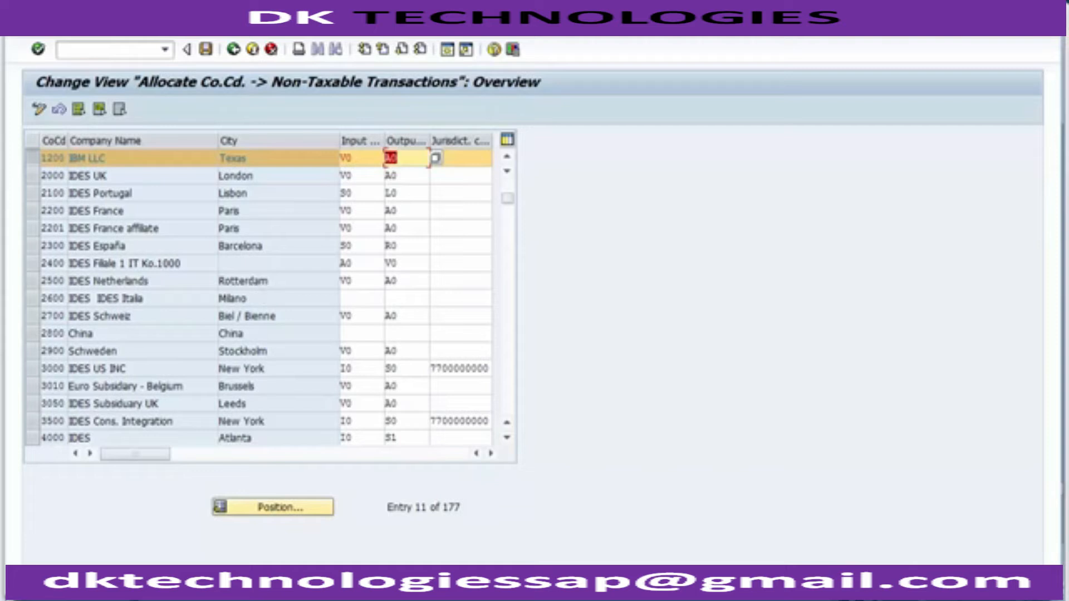
- Switch to the PowerPoint presentation and read the unit testing slide that follows the non-taxable tax codes slide
key(alt+Tab)
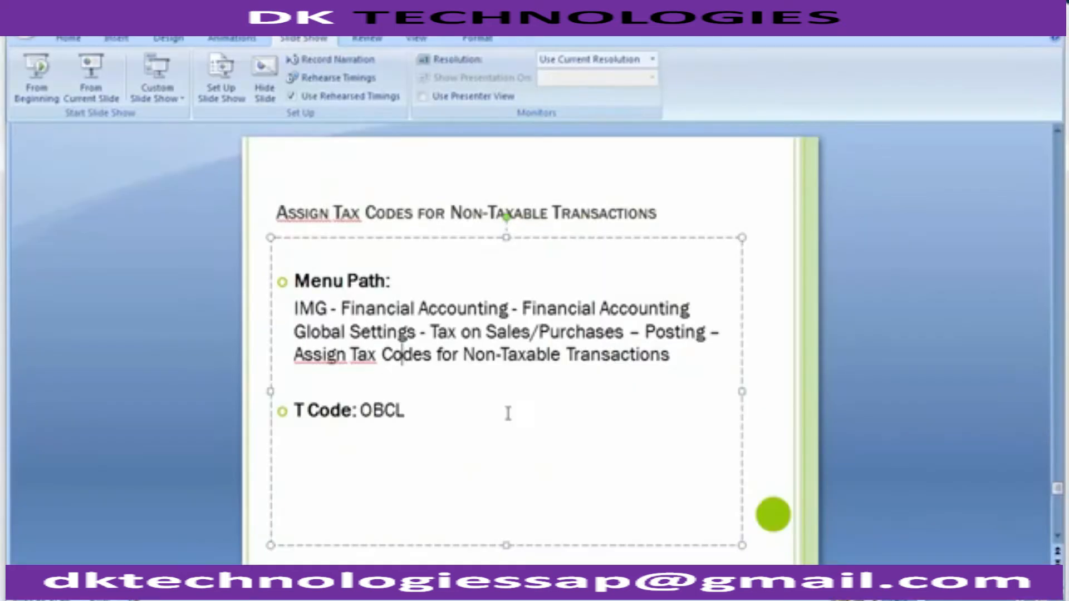
click(215, 329)
scroll(216, 333, down, 1)
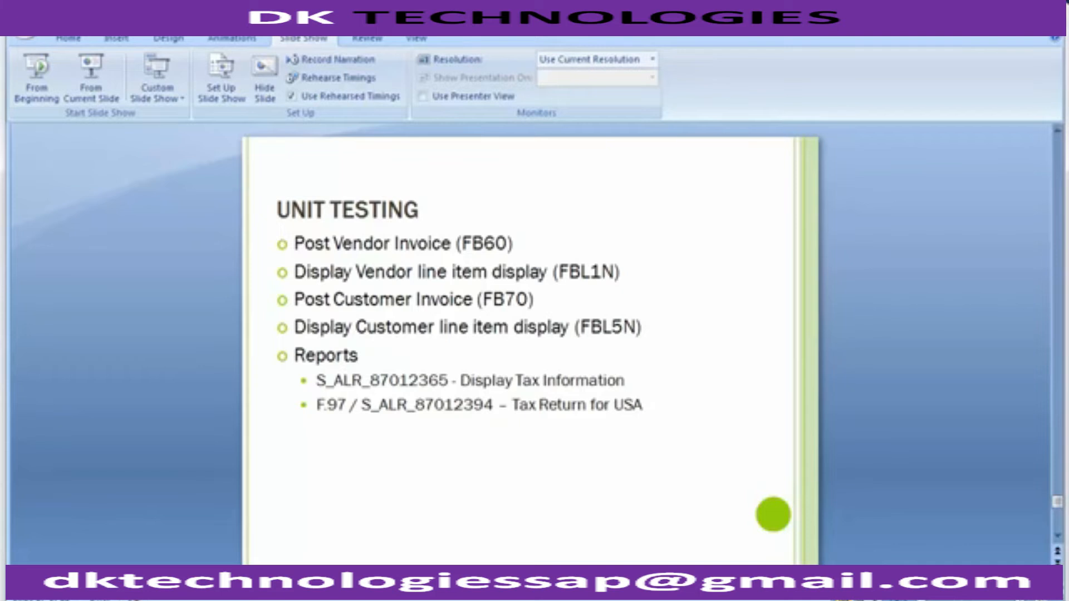
- Switch to the SAP session showing the G/L account and start vendor invoice entry with transaction /nfb60
mouse_move(279, 593)
click(449, 518)
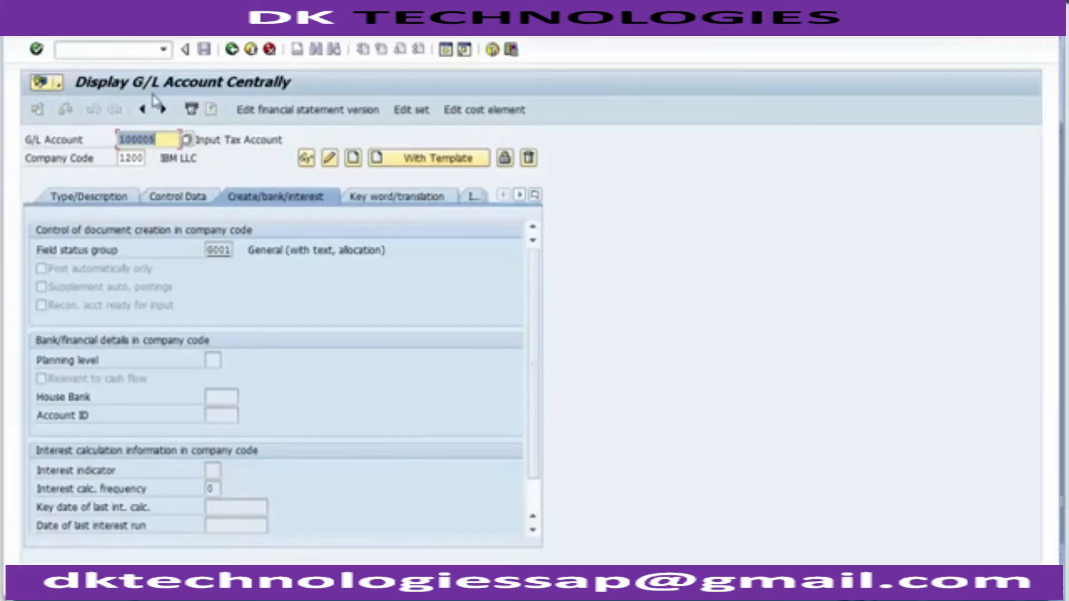
click(110, 52)
text(/nfb60)
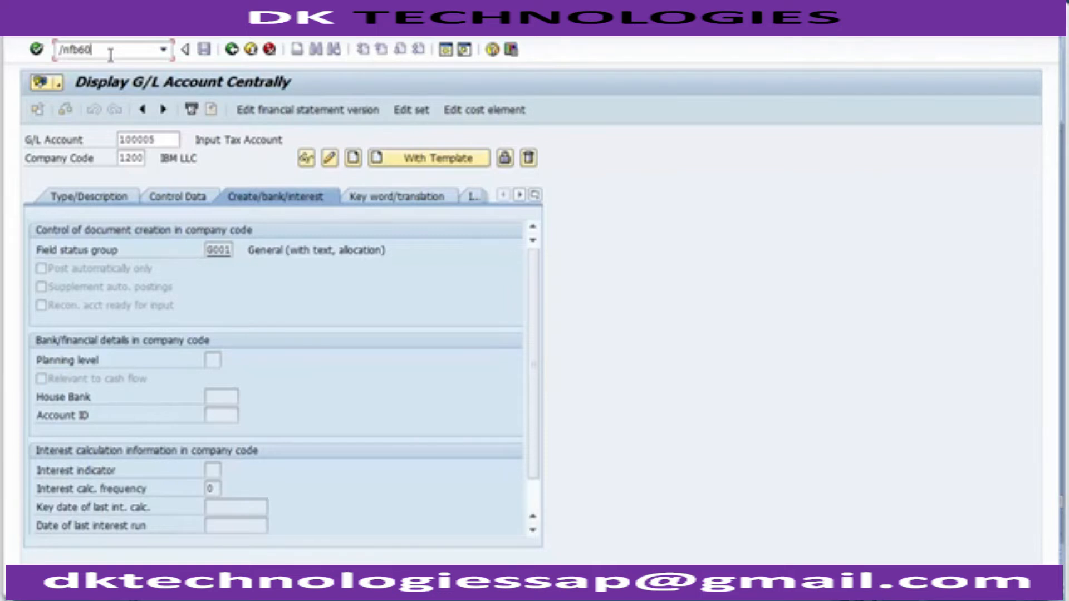
key(Return)
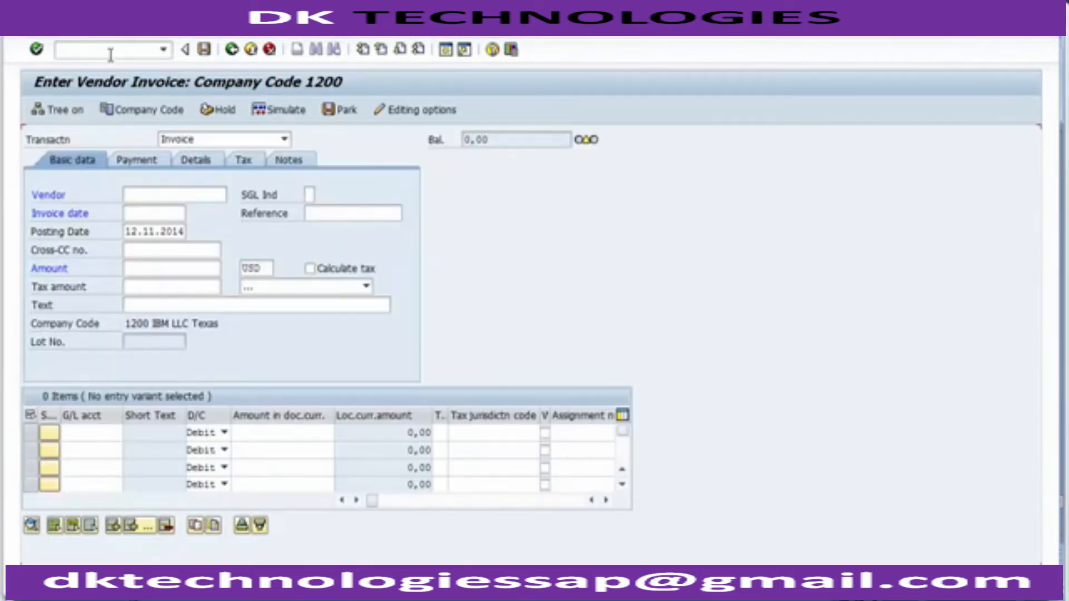
- Search the vendors of company code 1200 and choose TCS as the invoice vendor
click(151, 194)
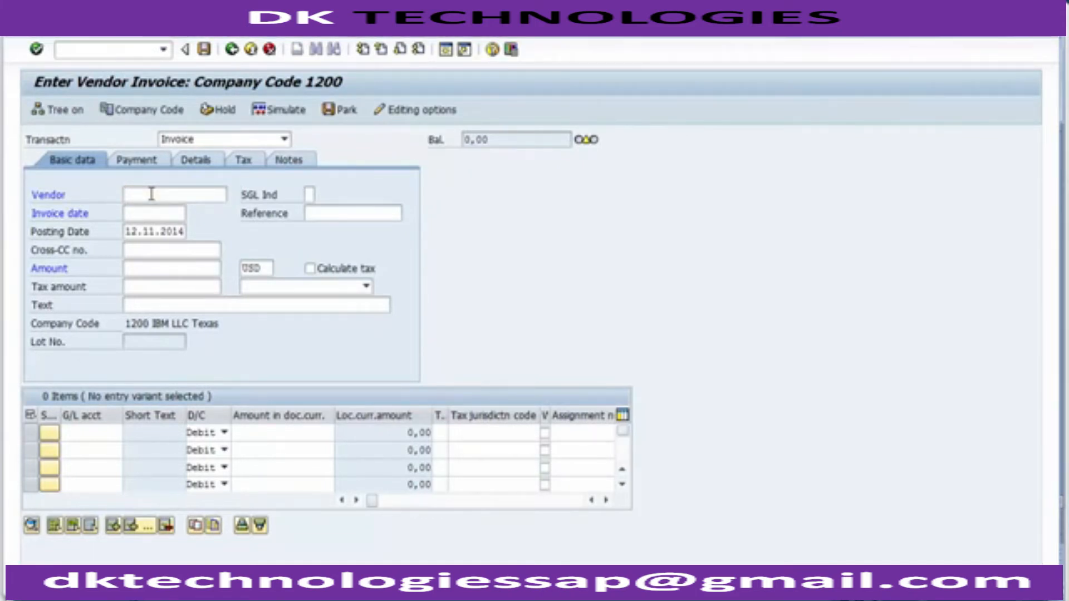
key(F4)
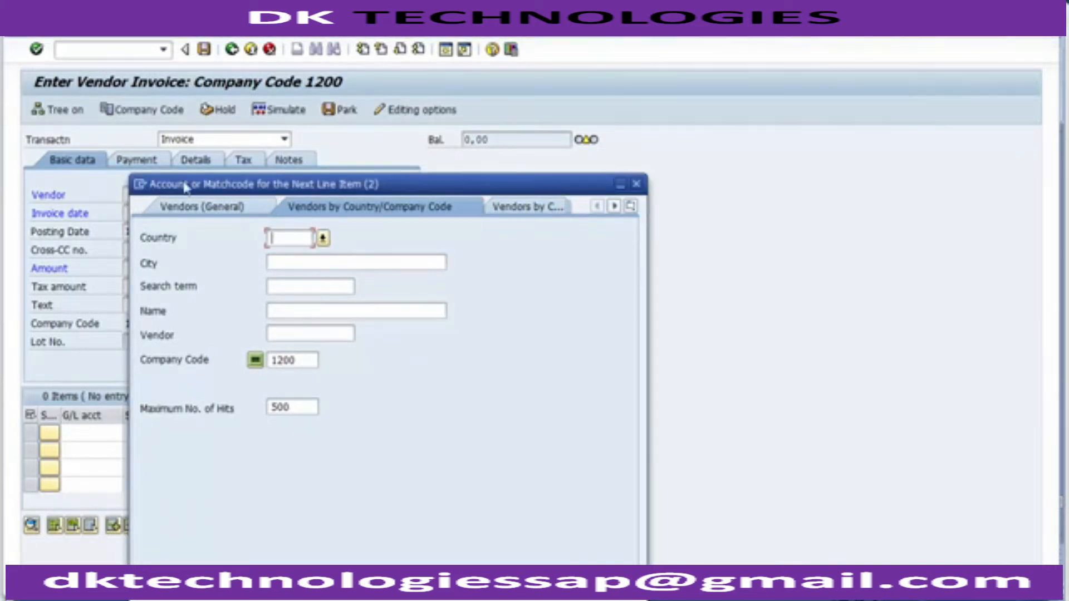
key(Return)
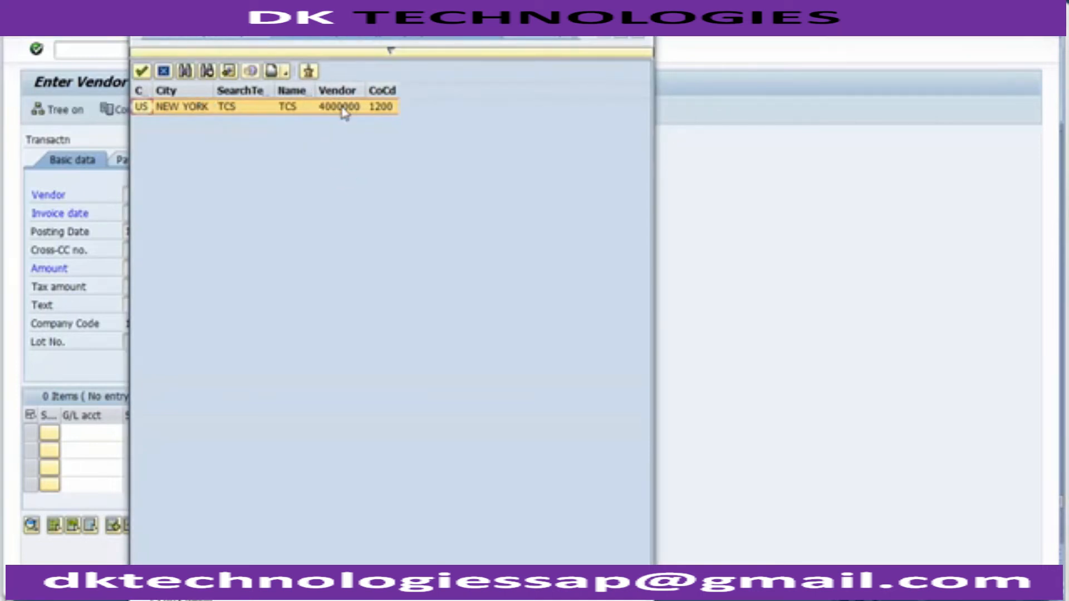
double_click(344, 107)
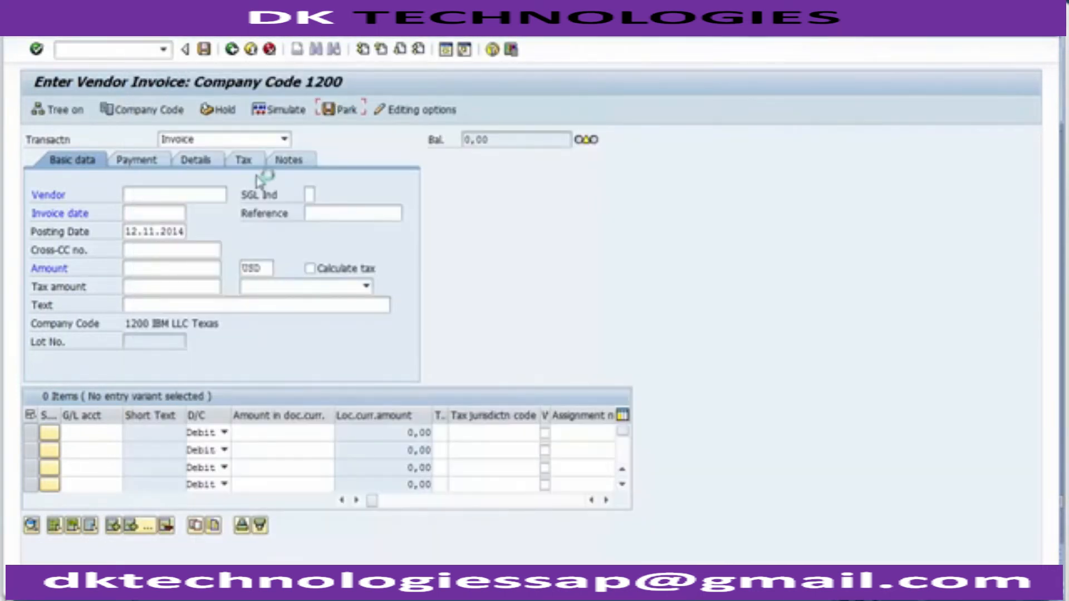
- Set both the invoice date and the posting date to 11.11.2014
click(143, 212)
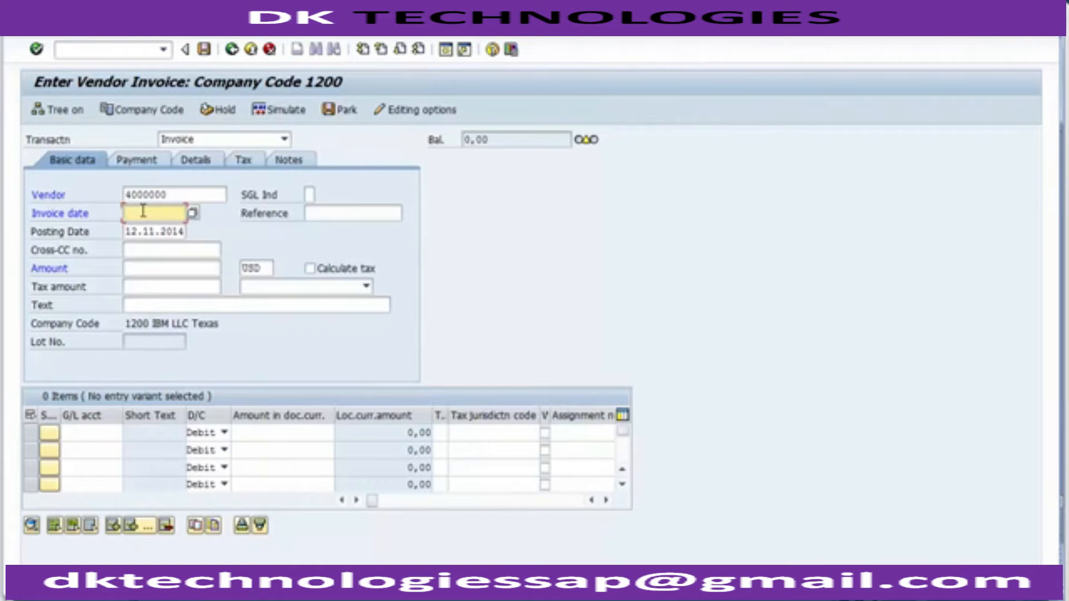
text(11.11.2014)
key(Tab)
key(Left)
key(Left)
key(Left)
key(Left)
key(Left)
key(Left)
key(Left)
key(Left)
key(Left)
key(Left)
key(Right)
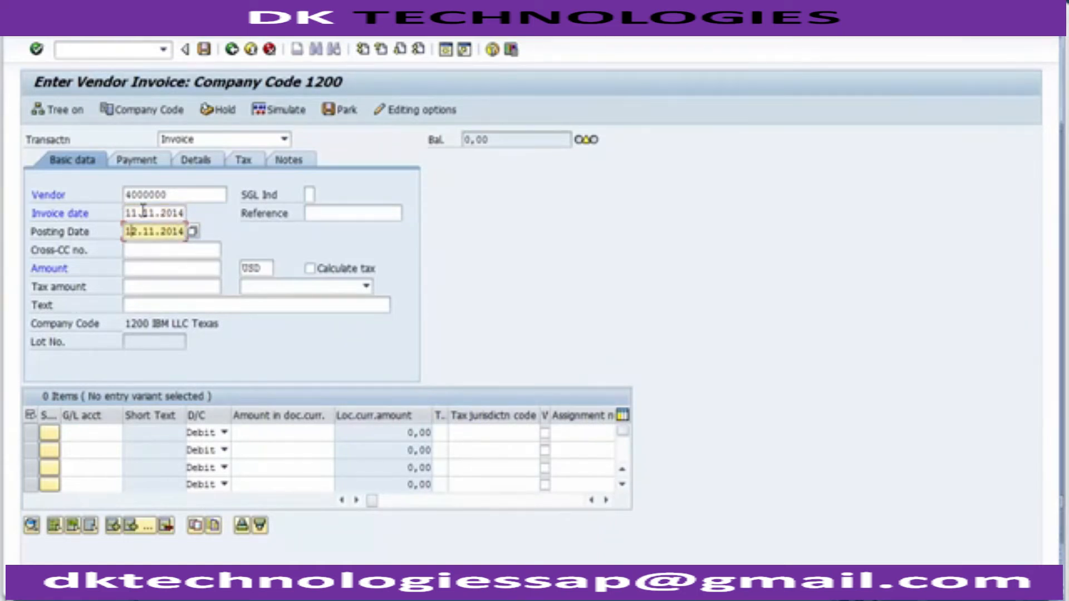
key(Delete)
text(1)
- Enter an invoice amount of 100 USD and the reference 124
click(141, 268)
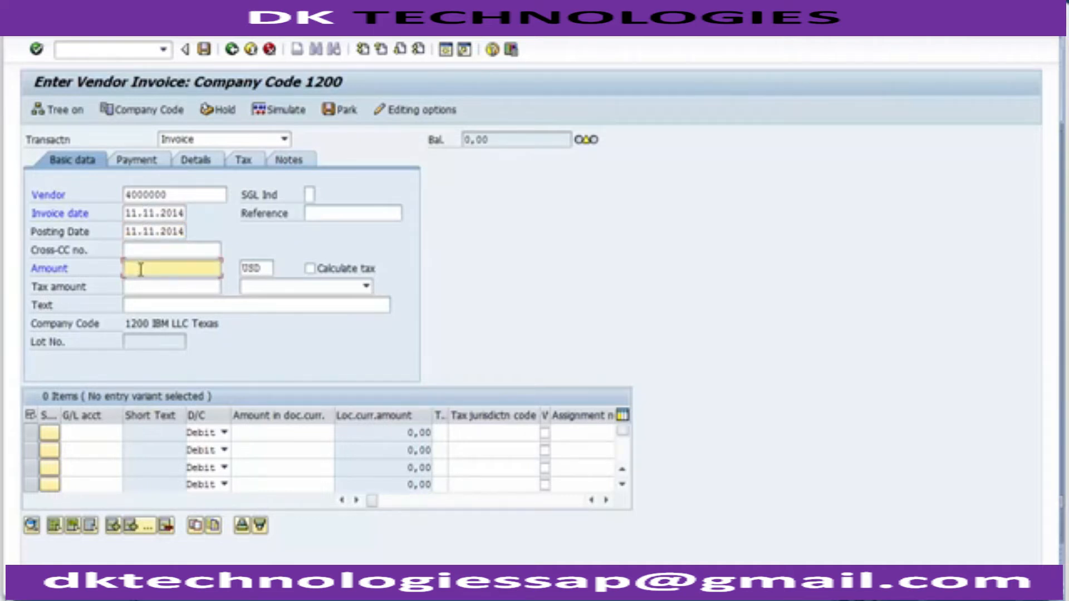
text(100)
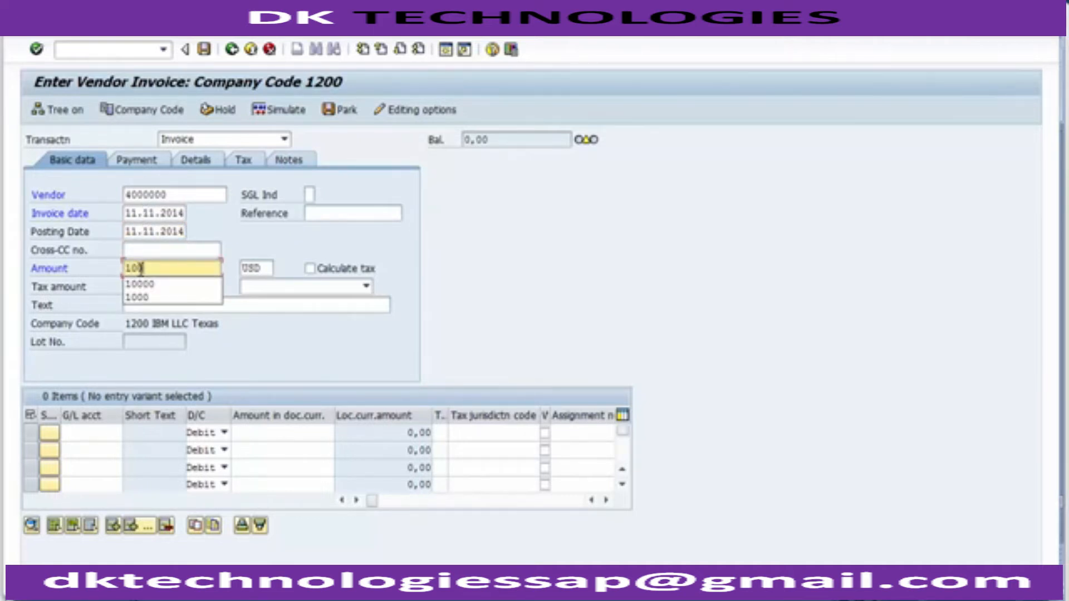
click(313, 218)
key(Down)
key(Down)
key(Down)
key(Down)
key(Return)
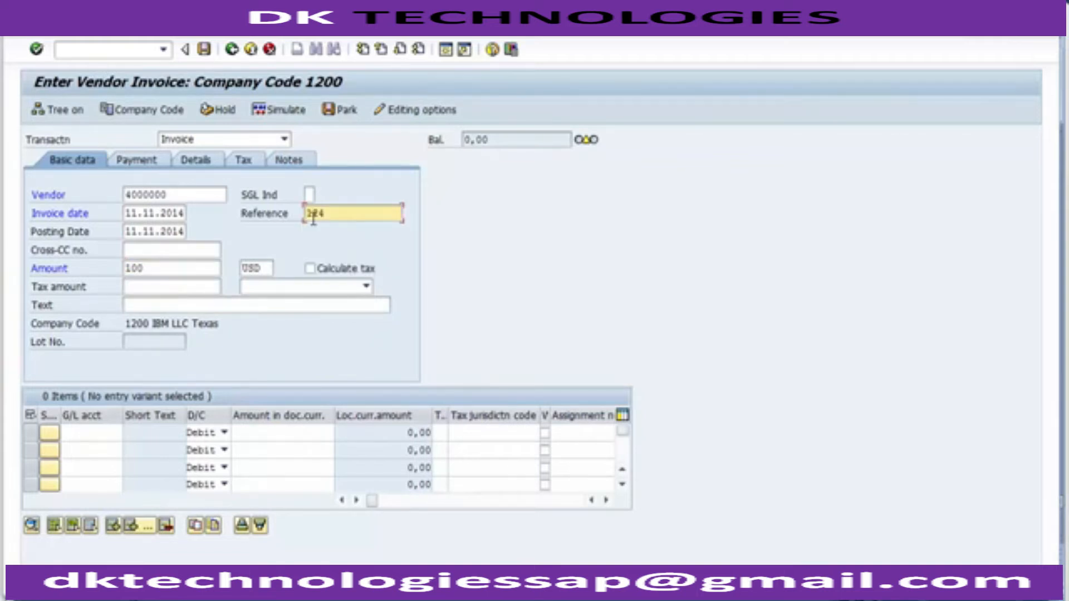
- Fill the invoice text with the previously used entry "Vendor Invoice"
click(191, 305)
text(m)
key(BackSpace)
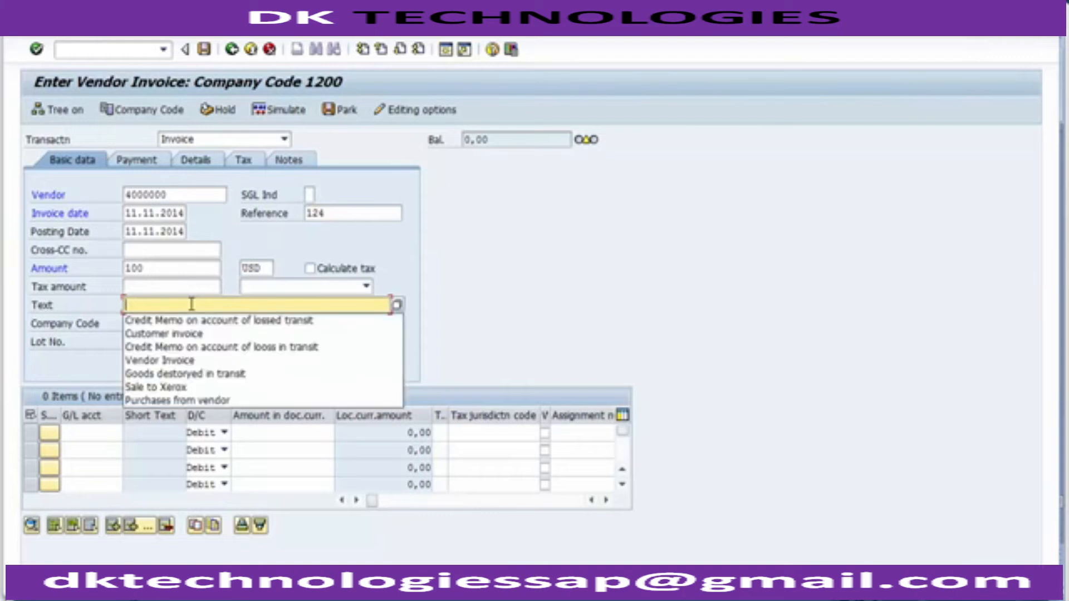
key(Down)
key(Down)
key(Down)
key(Down)
key(Return)
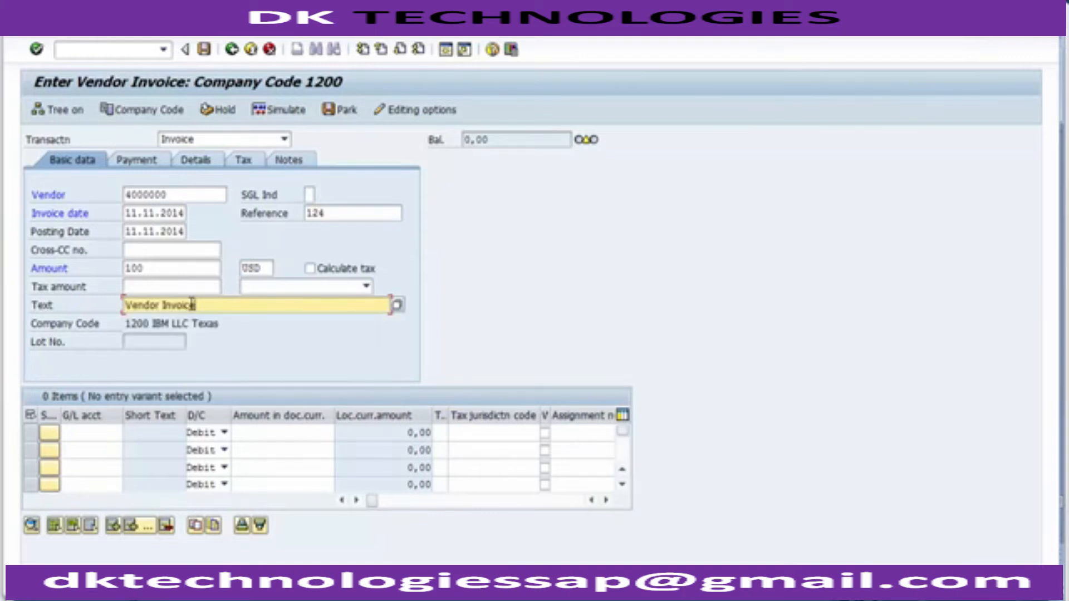
- Assign the Purchase Account as the first line item's G/L account, choosing it from the chart of accounts 1000 list
click(100, 432)
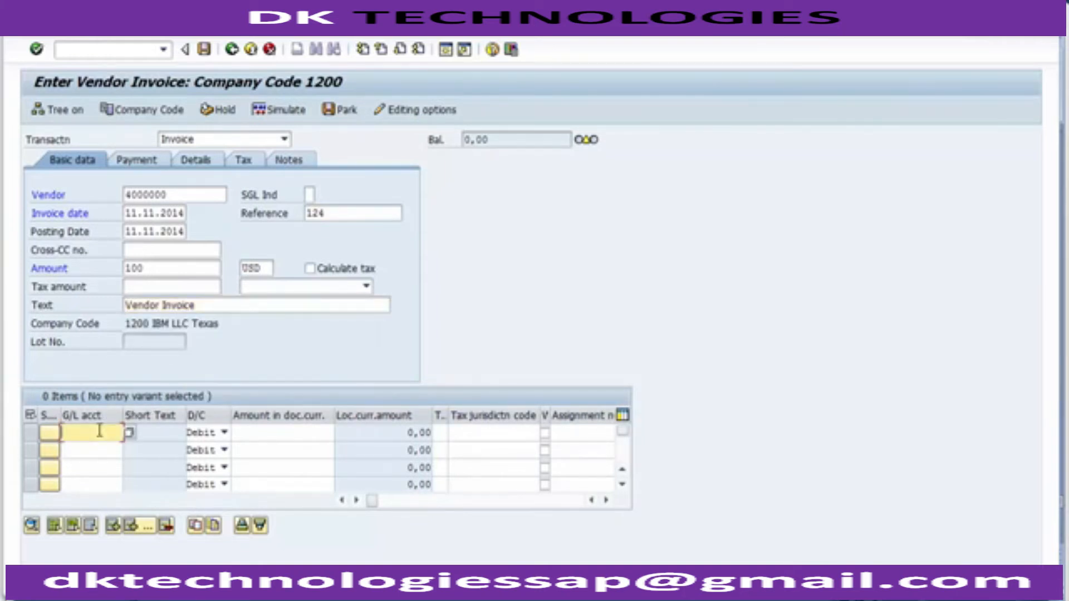
click(99, 431)
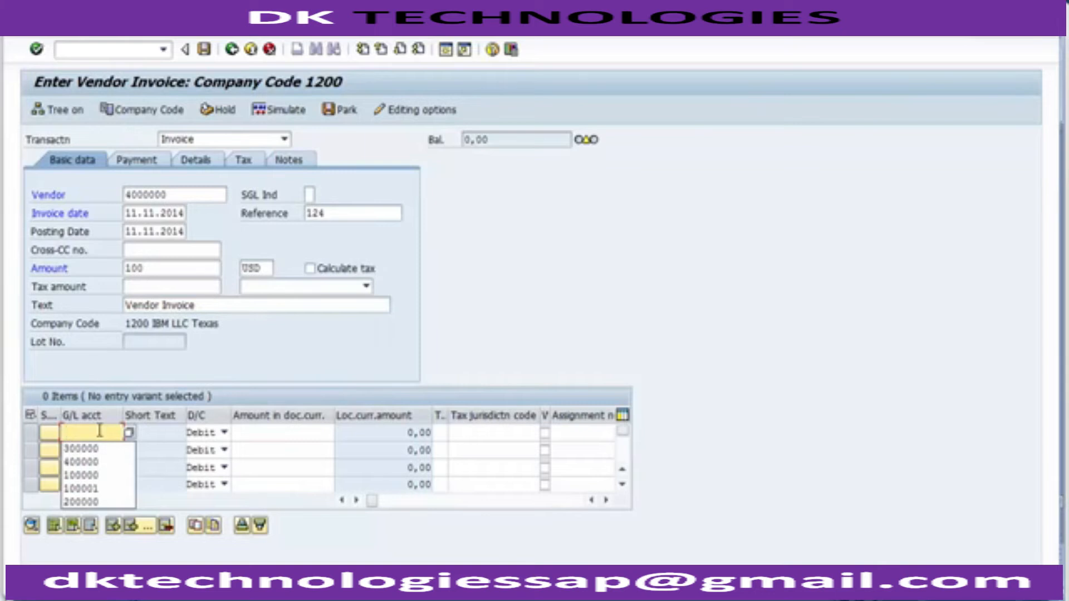
key(Down)
key(Down)
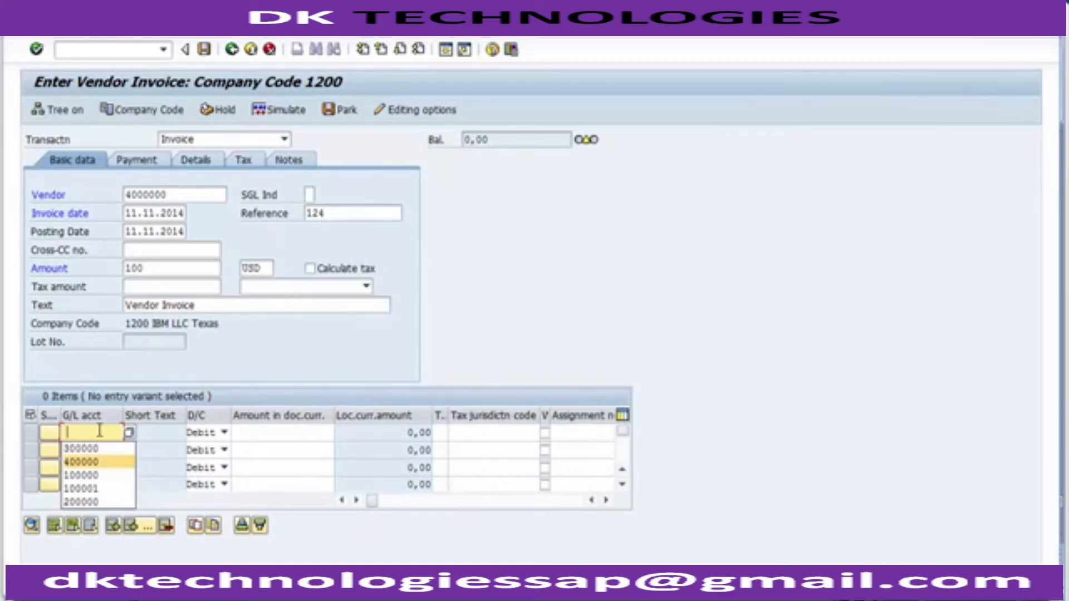
key(Return)
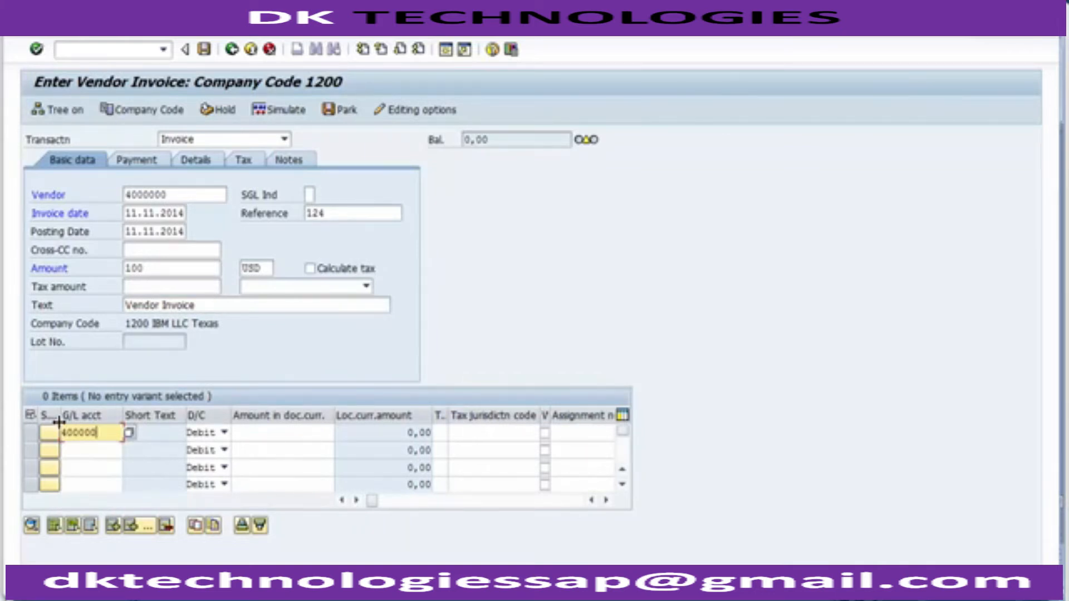
click(129, 434)
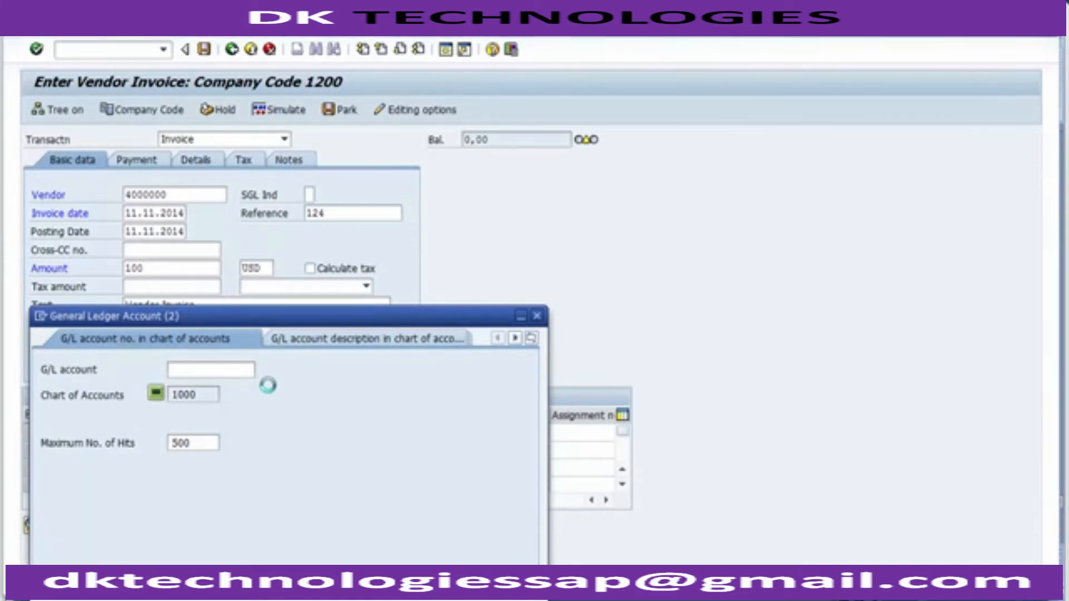
key(Return)
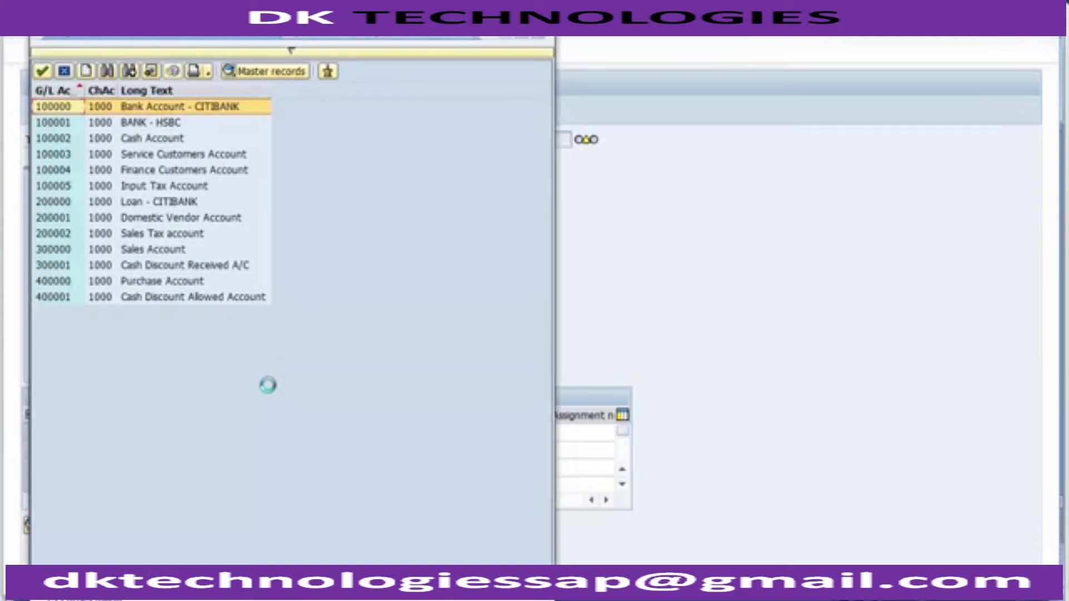
click(186, 283)
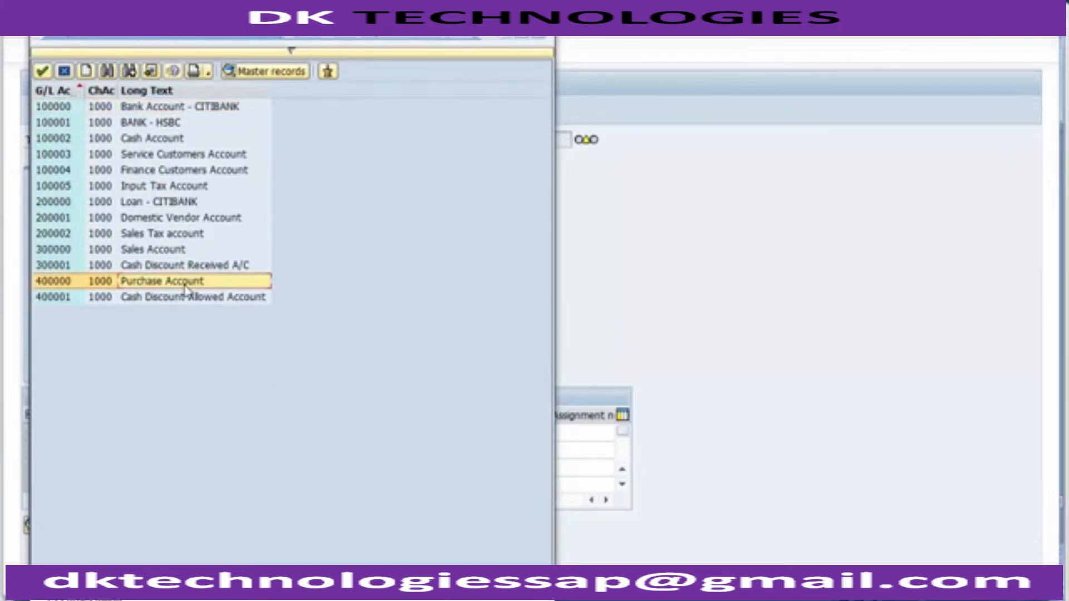
double_click(186, 283)
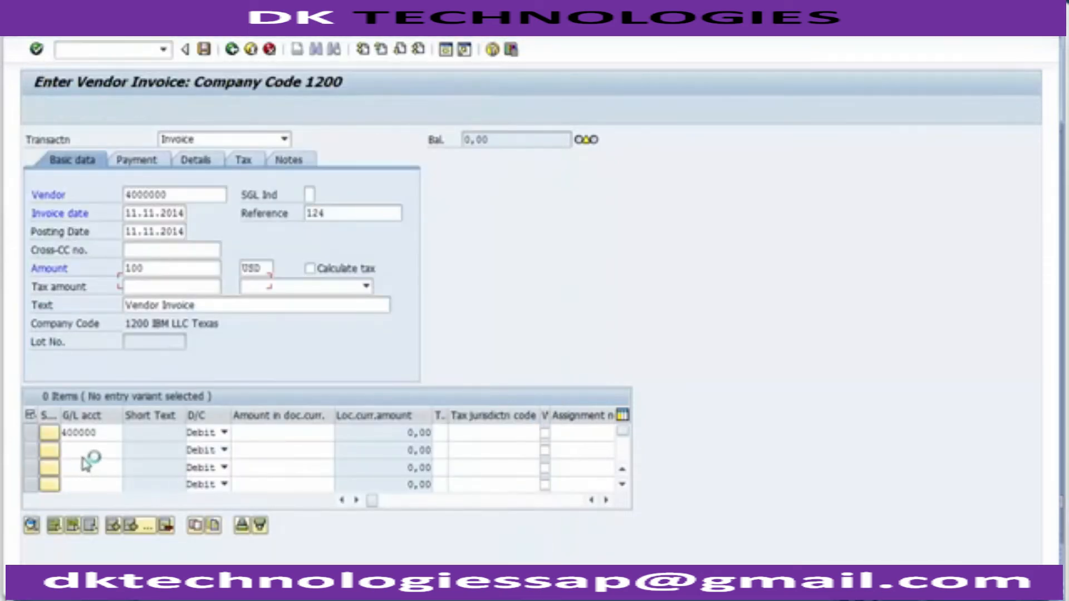
- Enter 100 as the first line item's document-currency amount and assign tax code V8, Input tax charged to the company (8%)
click(265, 433)
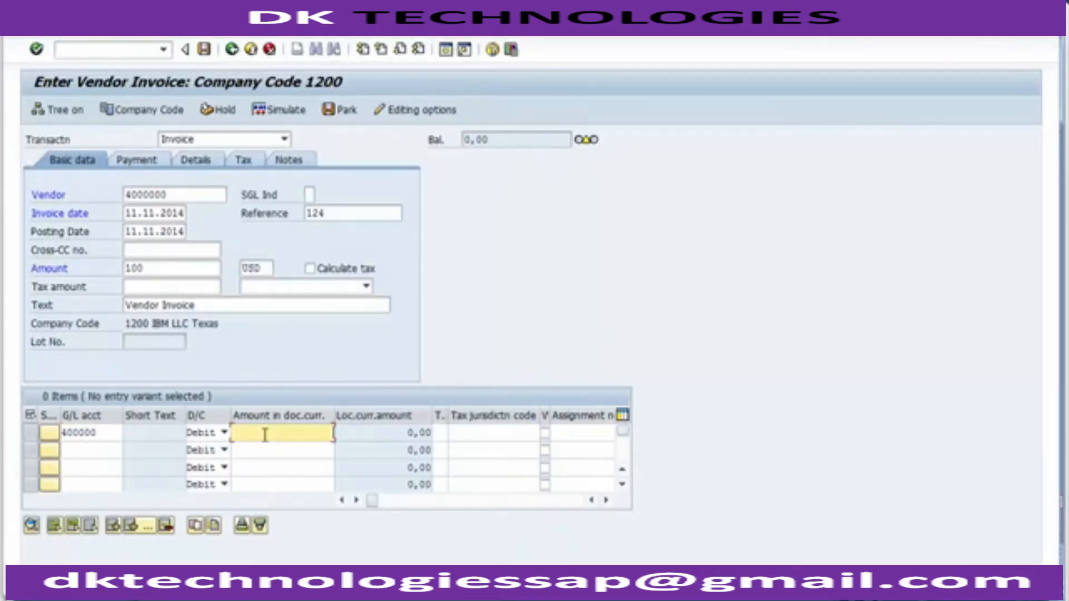
text(100)
click(428, 434)
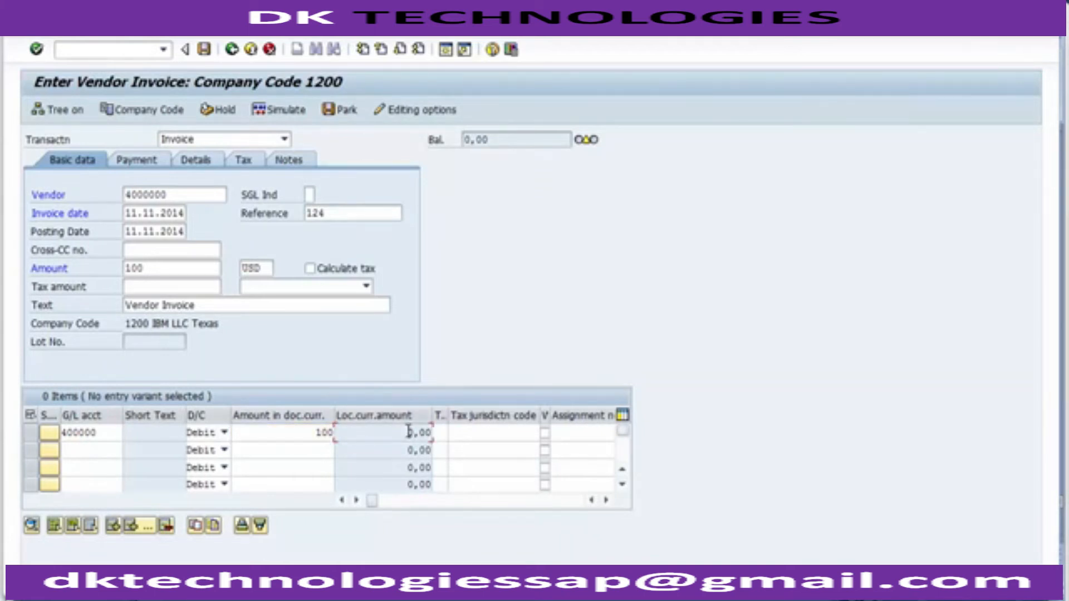
drag(447, 421, 502, 415)
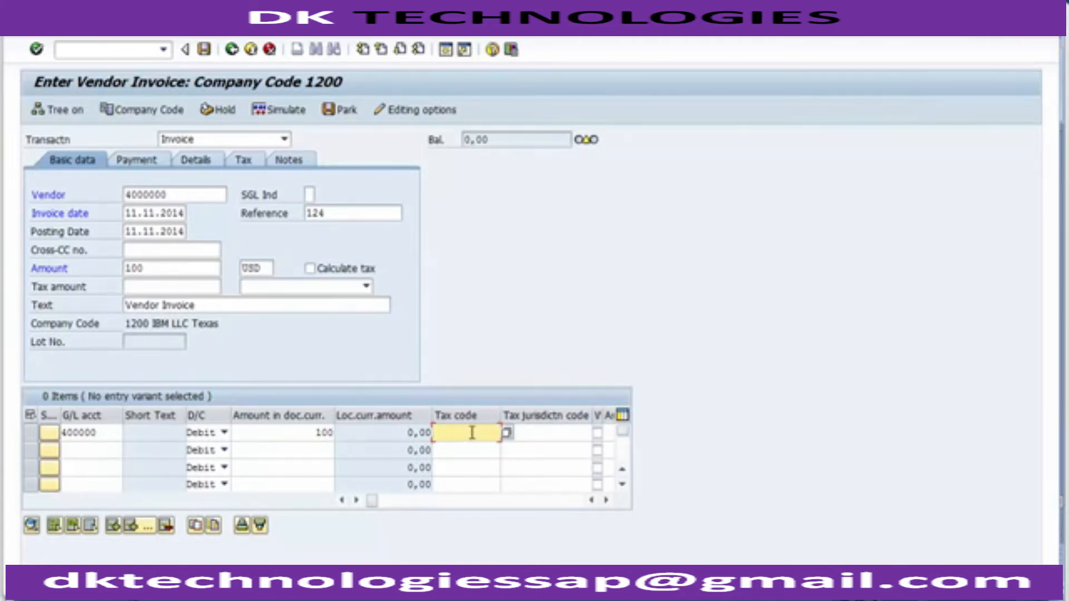
click(508, 433)
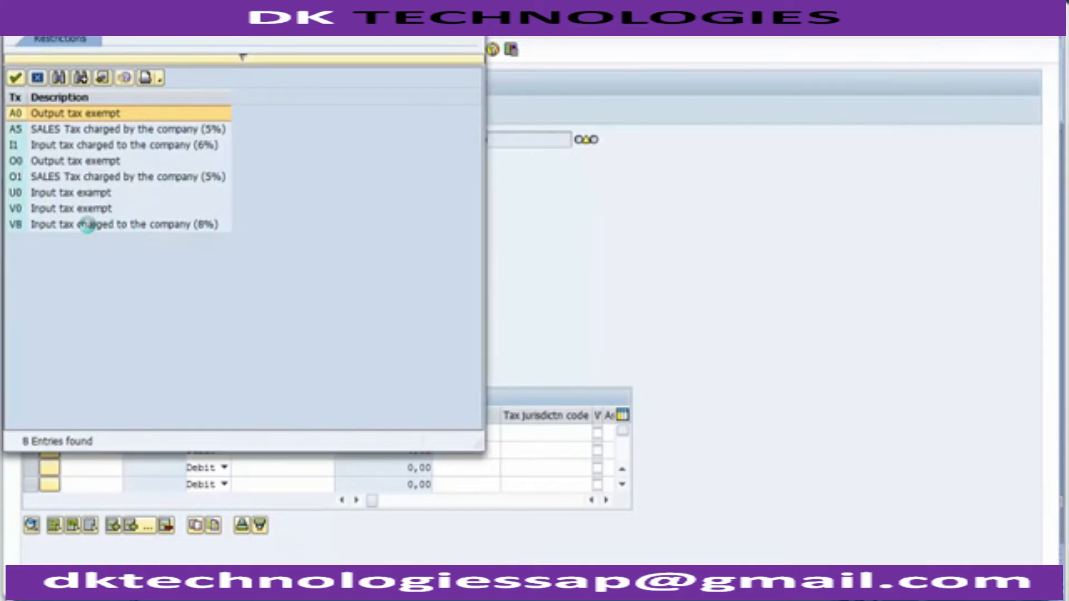
click(91, 225)
double_click(91, 225)
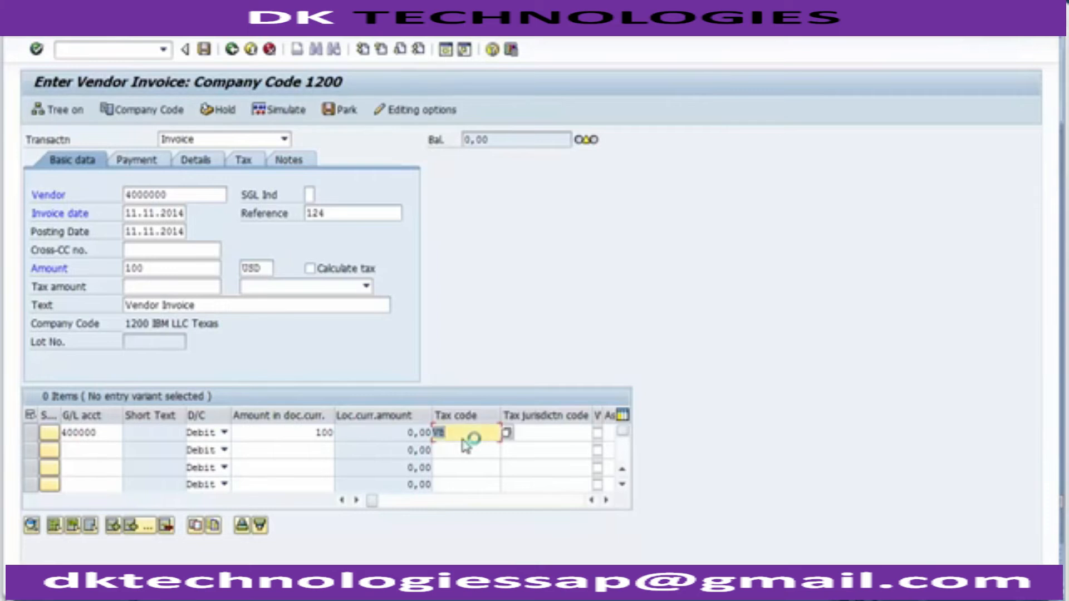
- Assign business area 1210 to the first line item and confirm the entry
key(Tab)
key(Tab)
key(Tab)
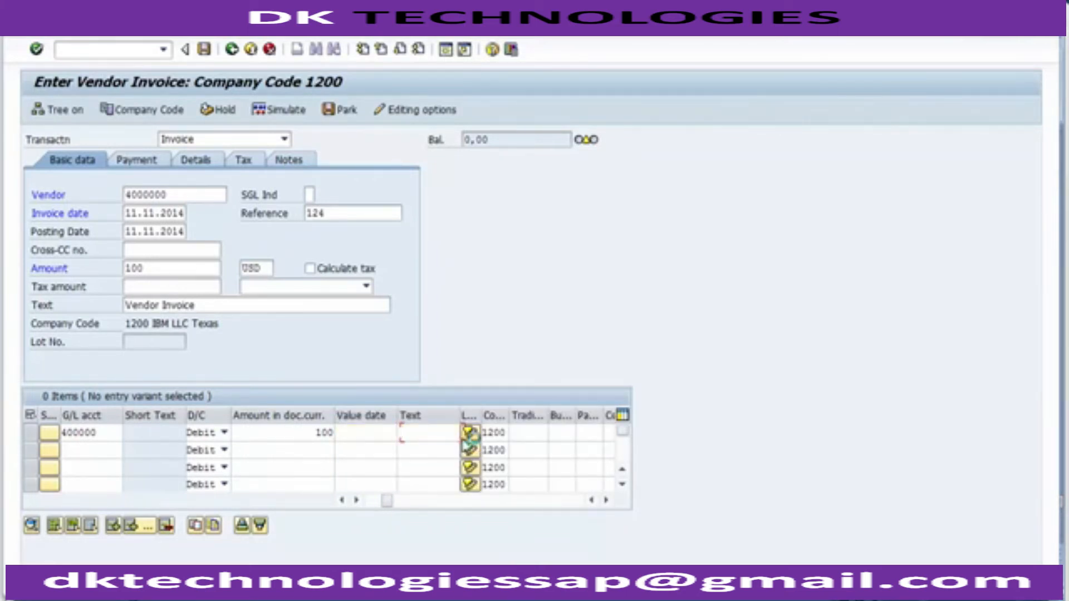
key(Tab)
key(Tab)
key(Tab)
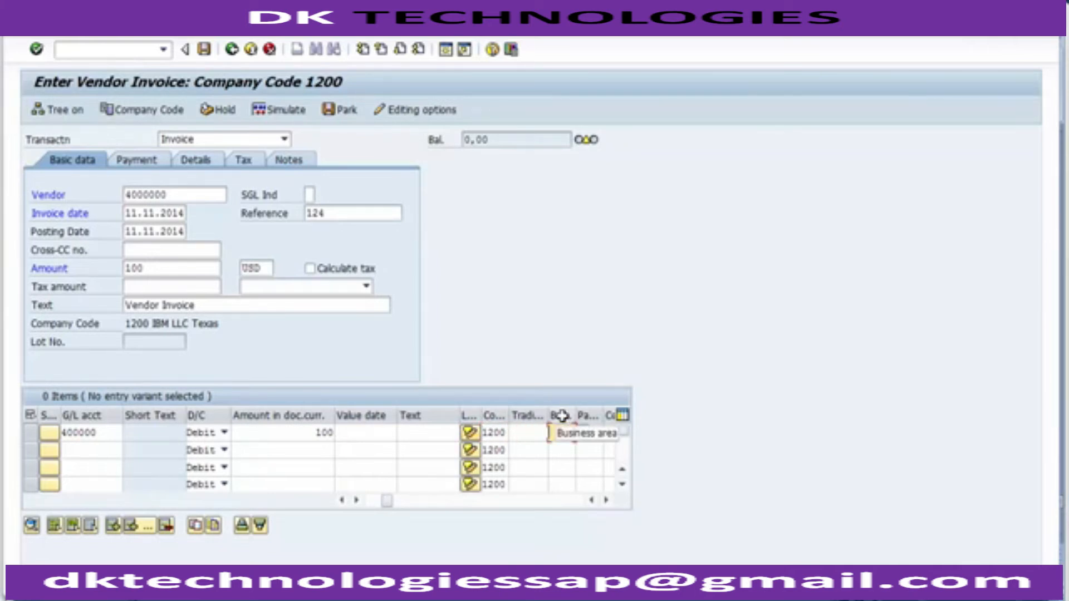
text(1)
key(Down)
key(Return)
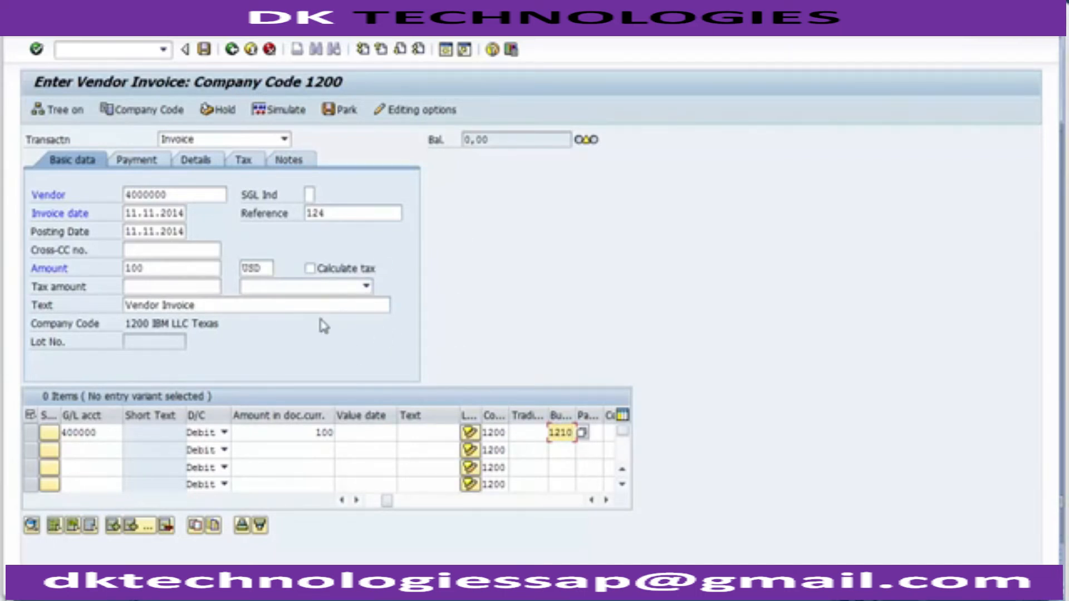
key(Return)
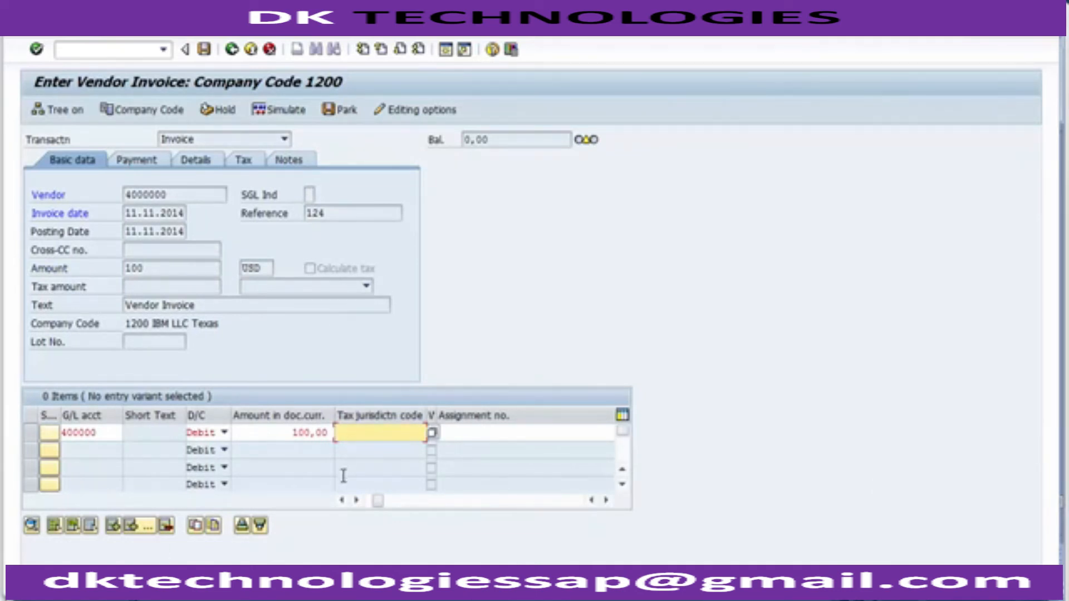
- Search tax jurisdictions for state TX and assign TXUSAAUST (Austin, Texas) to the first line item
click(342, 500)
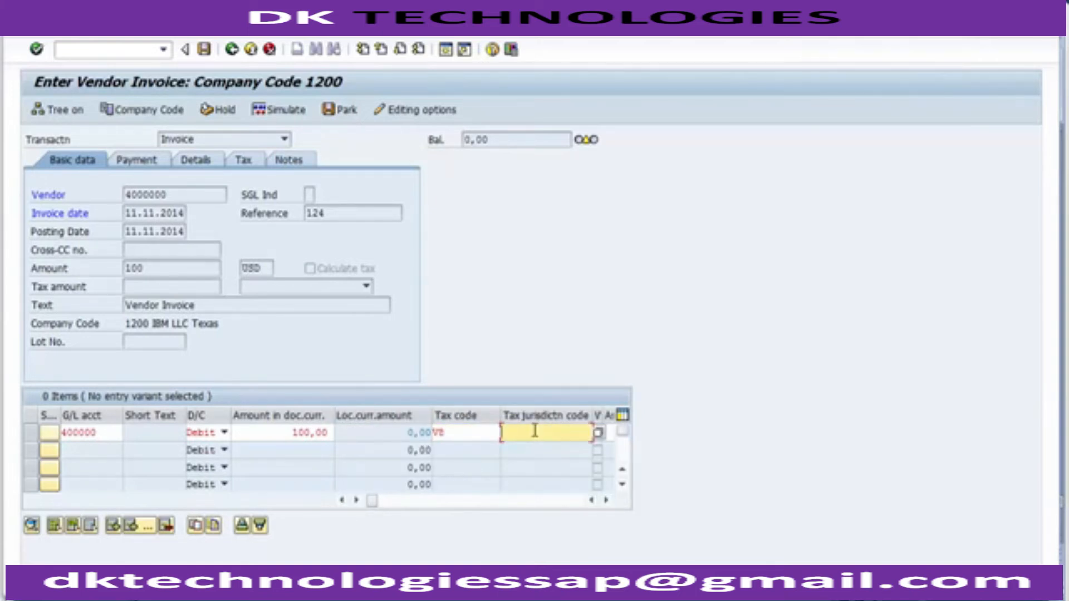
click(598, 434)
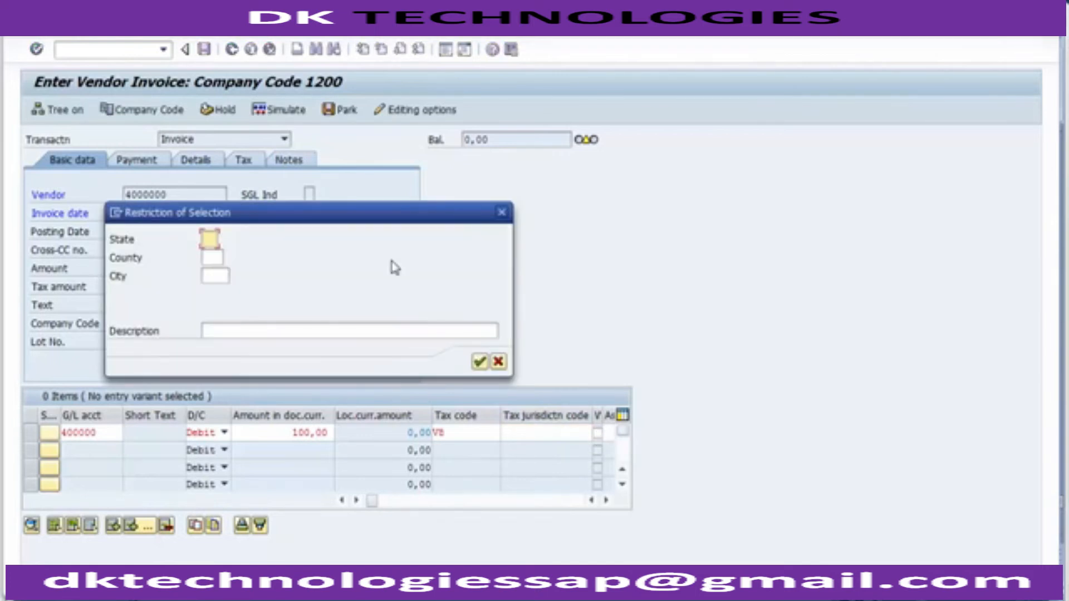
text(tx)
key(Return)
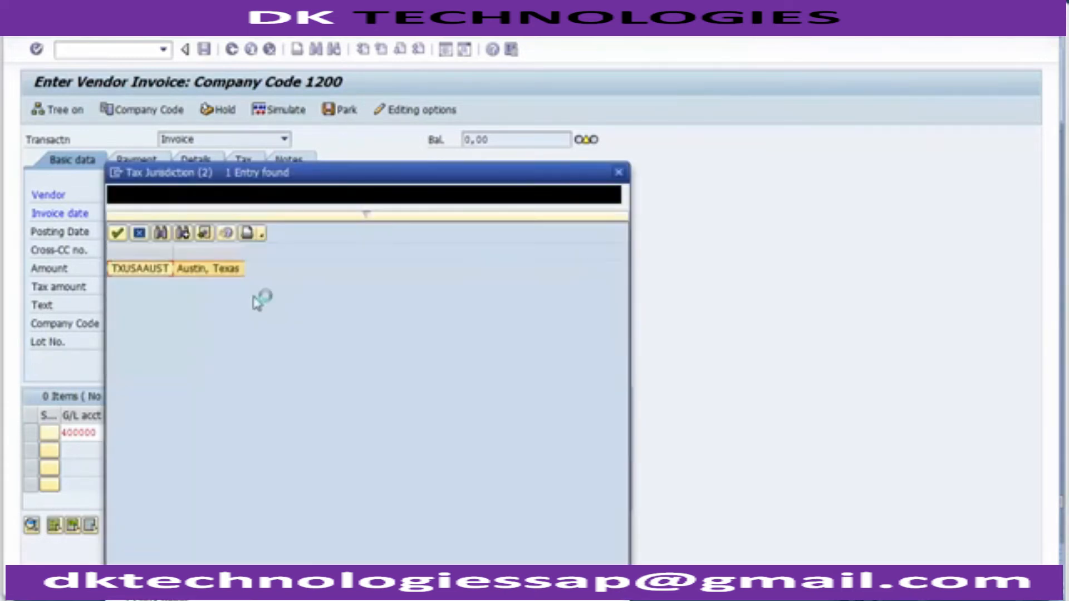
double_click(129, 272)
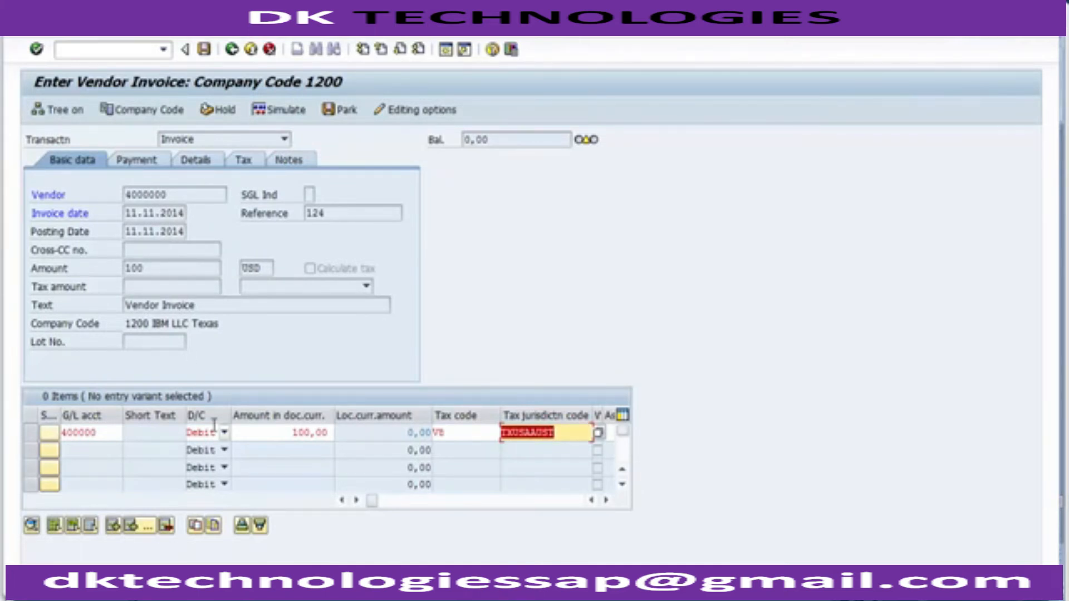
key(Return)
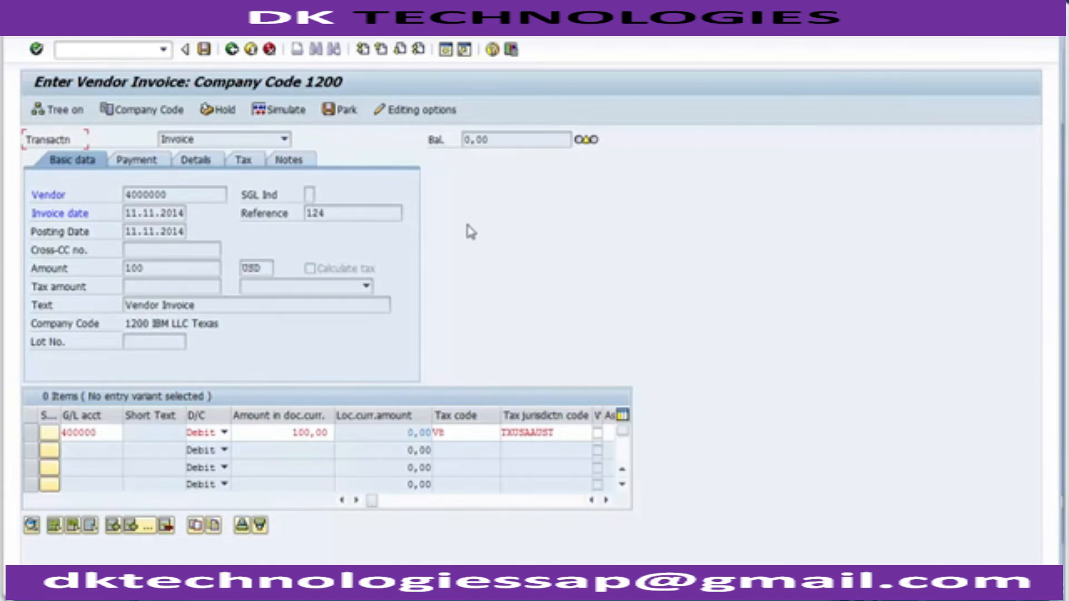
key(Return)
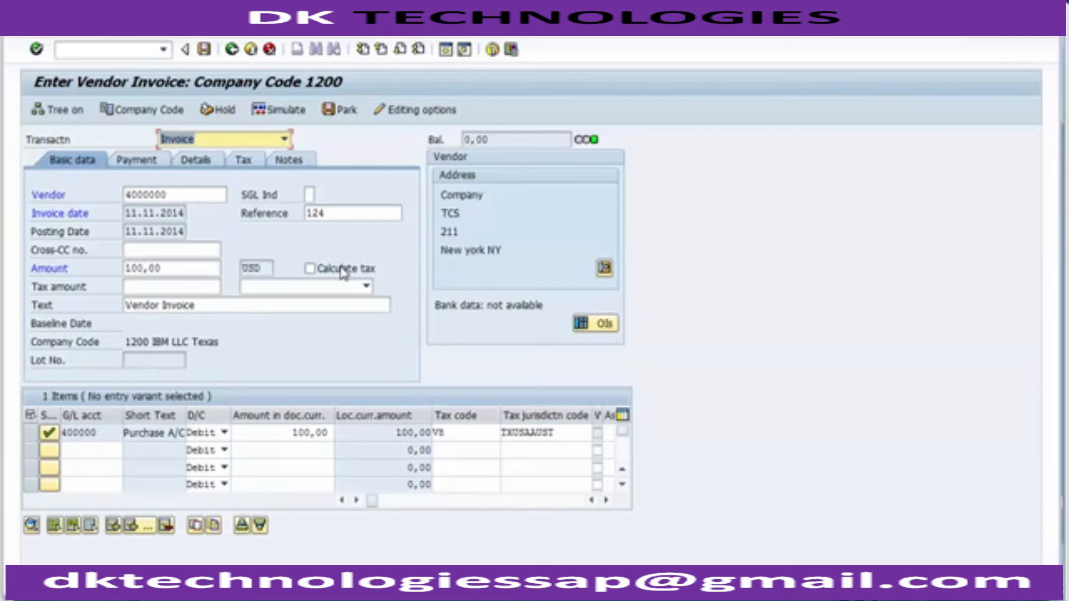
- Turn on automatic tax calculation for the vendor invoice
click(177, 269)
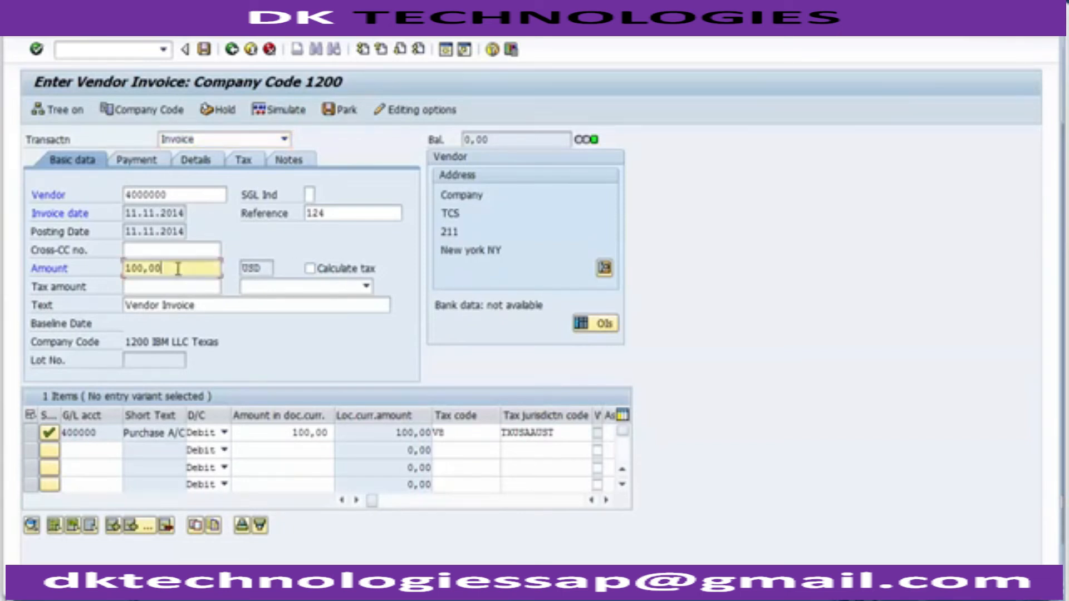
click(310, 270)
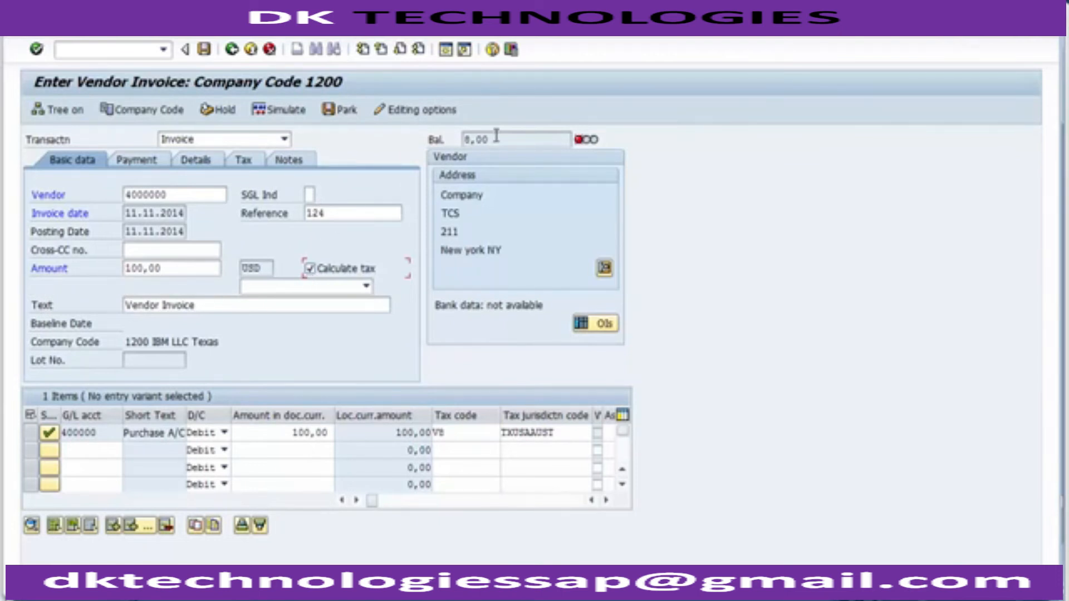
click(318, 272)
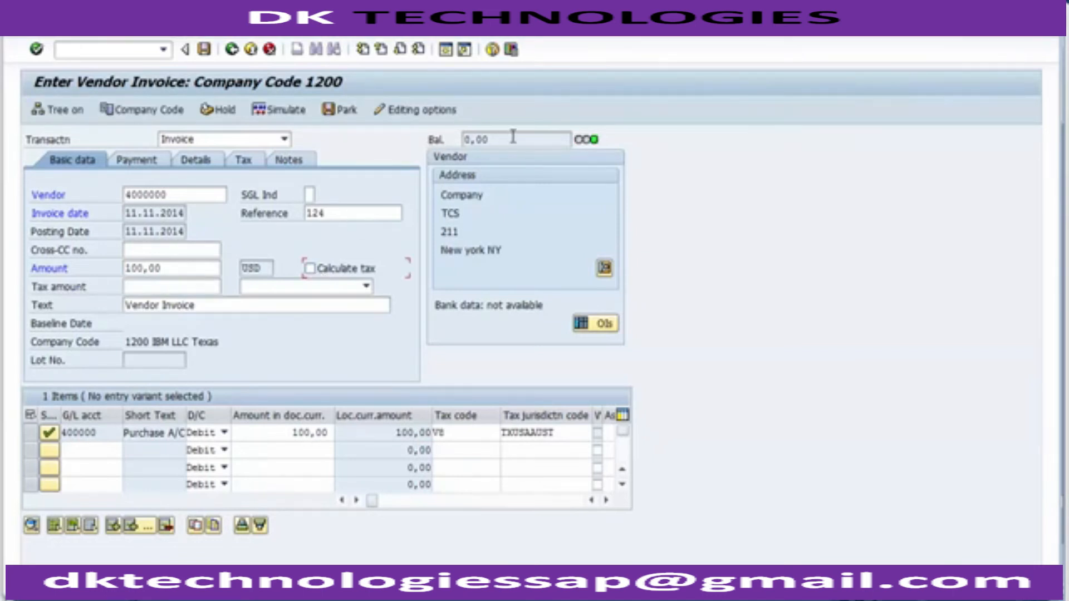
click(342, 271)
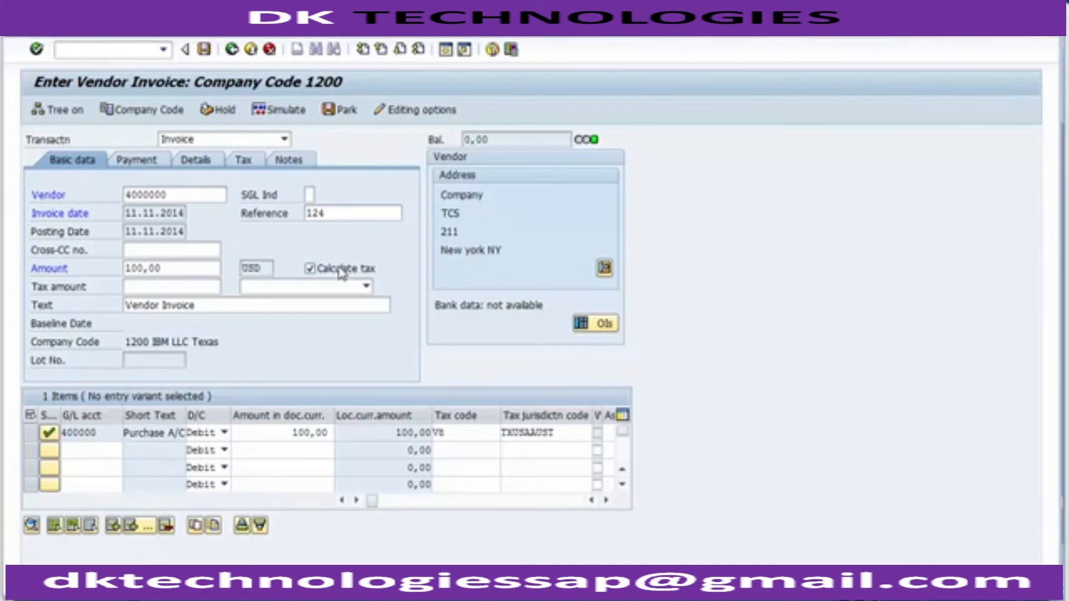
click(458, 433)
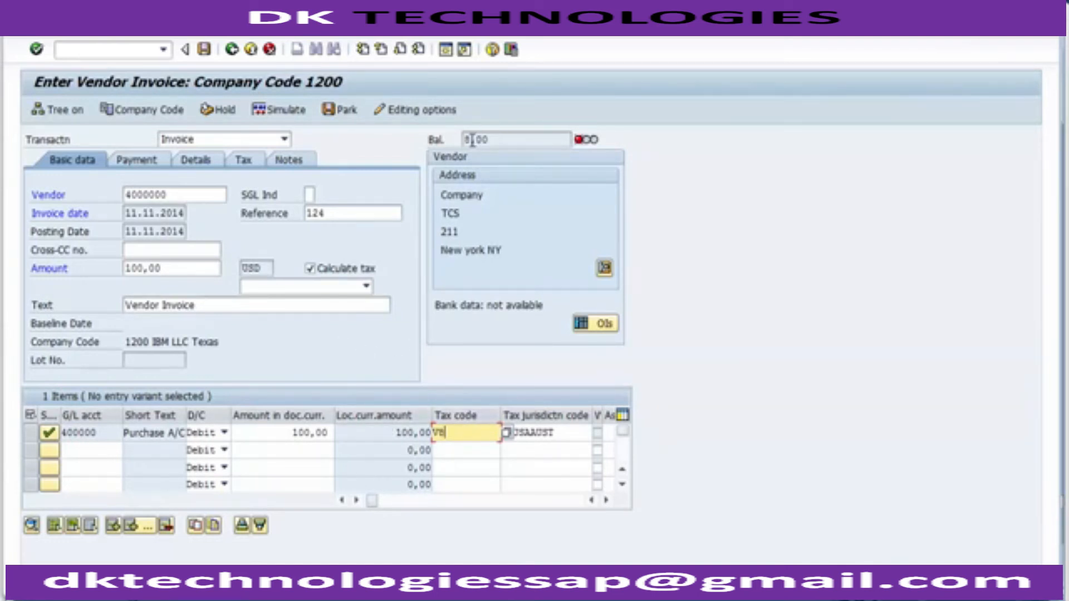
- Clear the invoice amount in the basic data and refresh the balance
click(196, 266)
key(BackSpace)
key(BackSpace)
key(BackSpace)
key(BackSpace)
key(BackSpace)
key(BackSpace)
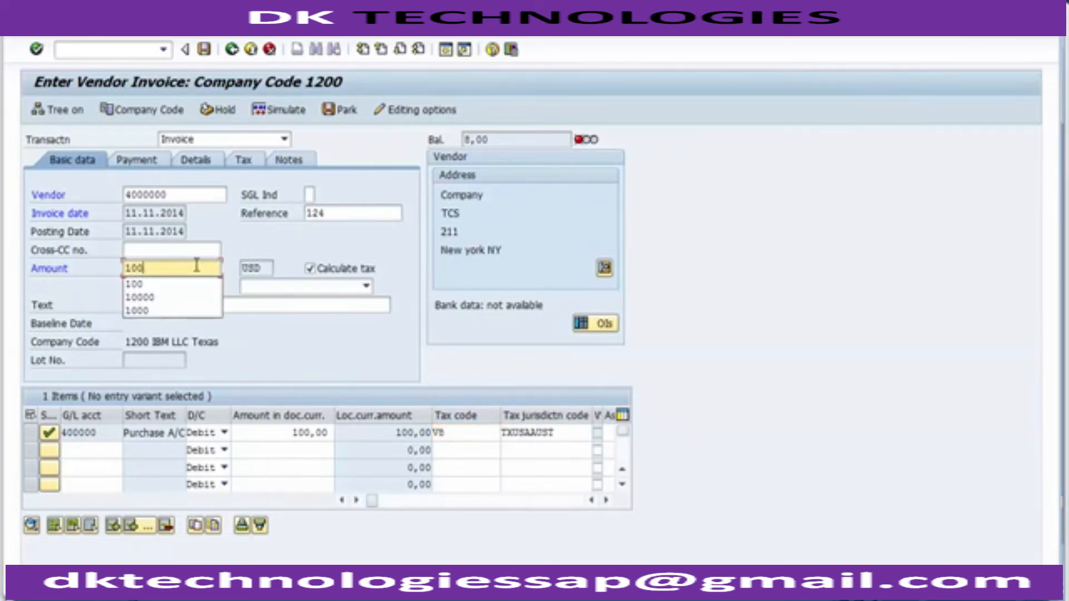
key(Return)
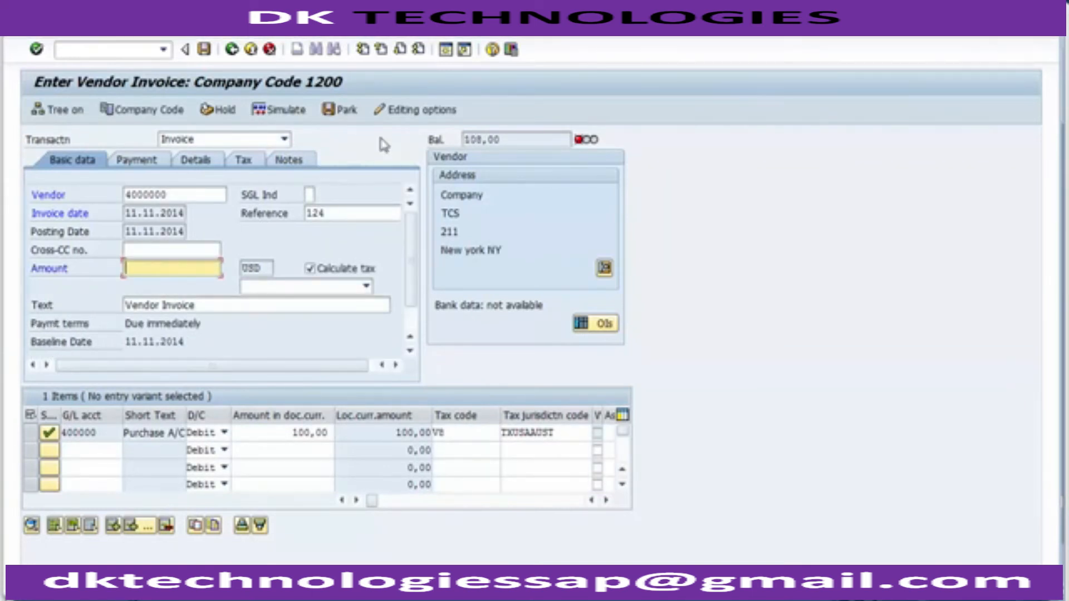
- Copy the balance of 108,00 into the invoice amount and confirm it
drag(516, 139, 463, 139)
key(ctrl+c)
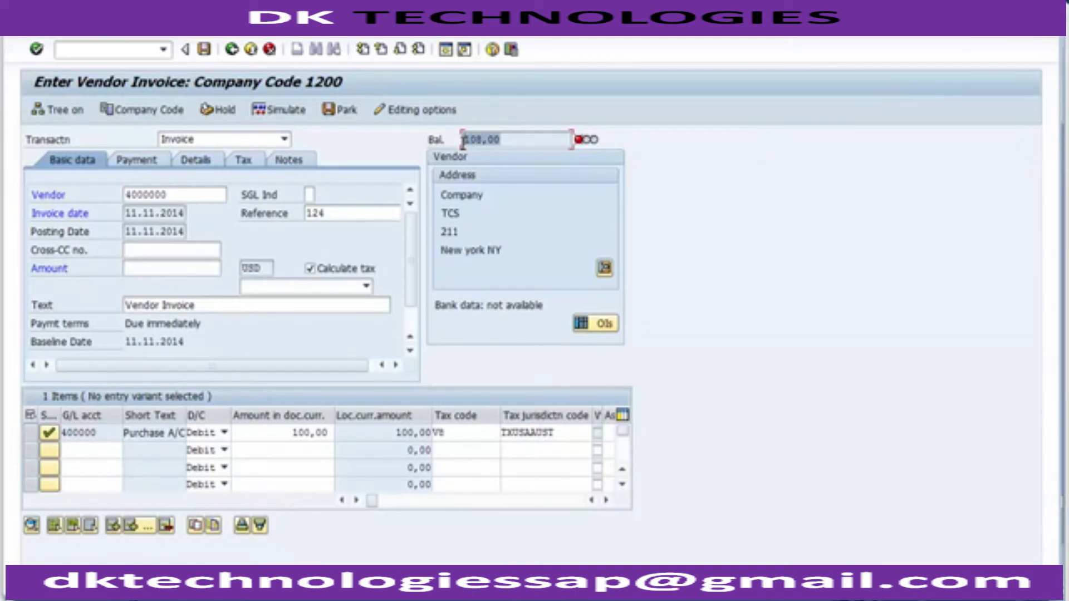
click(195, 271)
key(ctrl+v)
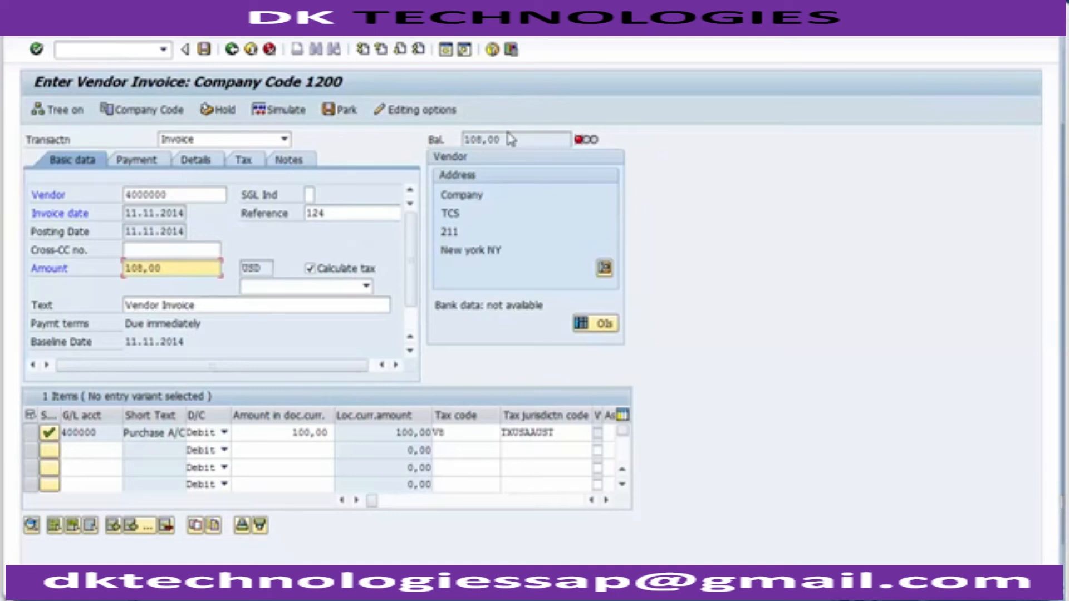
drag(510, 139, 463, 140)
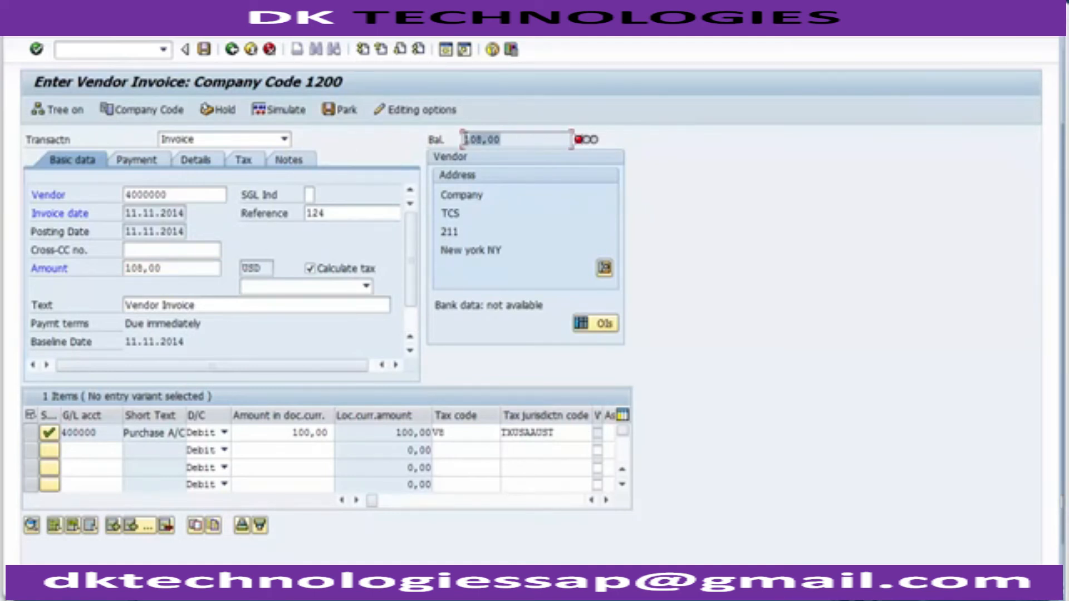
drag(174, 267, 106, 264)
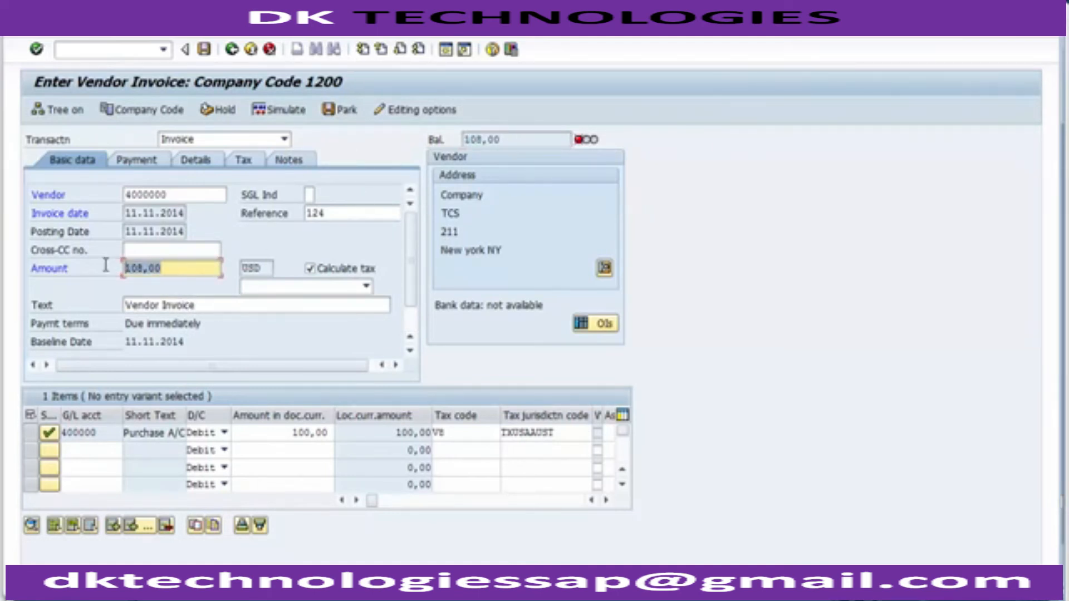
key(Return)
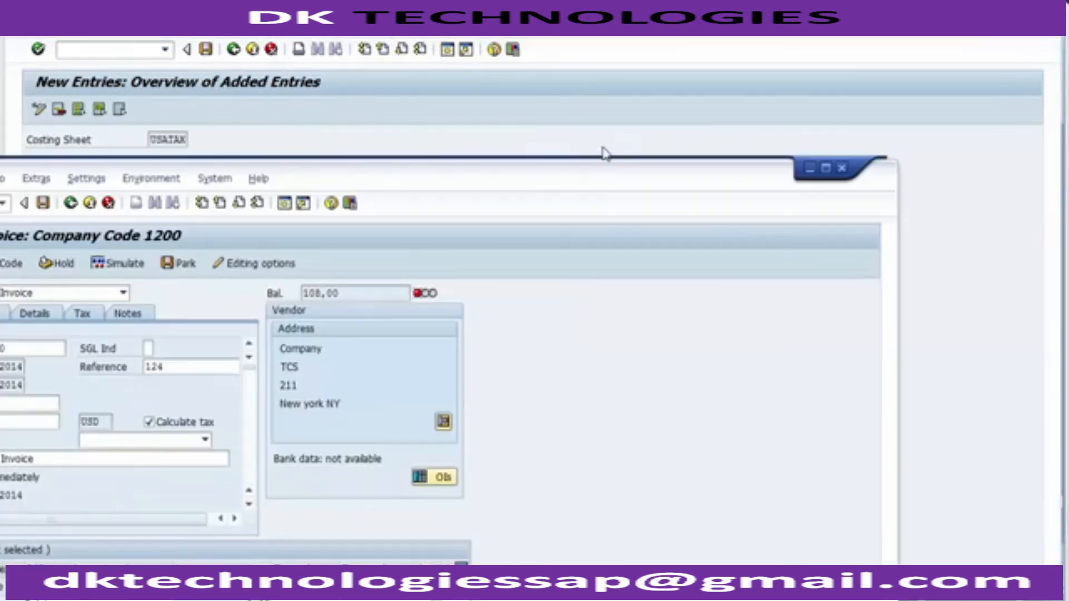
key(Return)
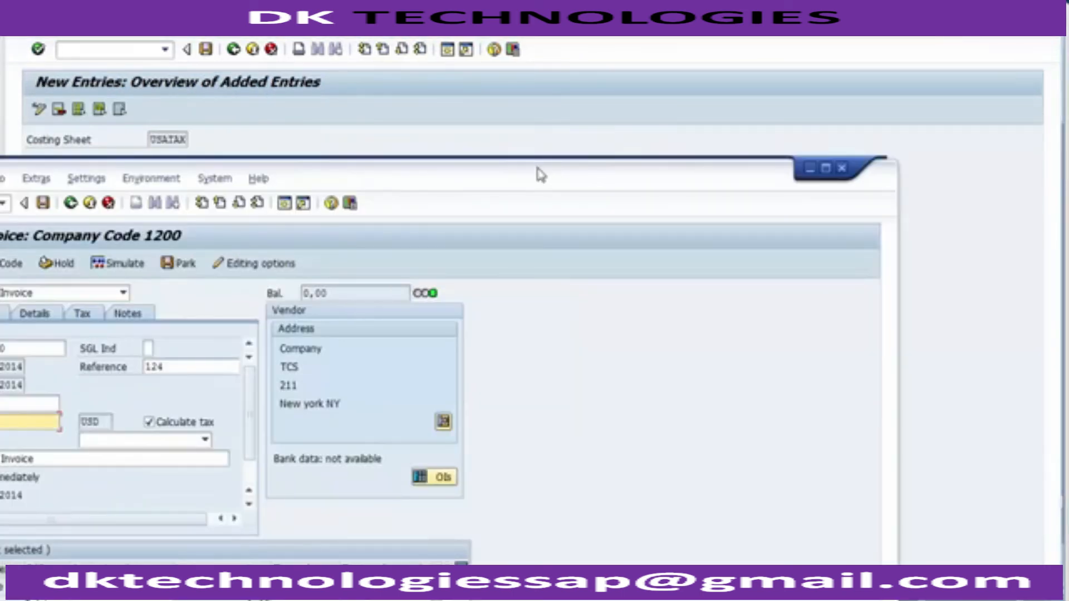
- Simulate the vendor invoice to get the document overview, and post the document
drag(744, 169, 959, 0)
double_click(600, 7)
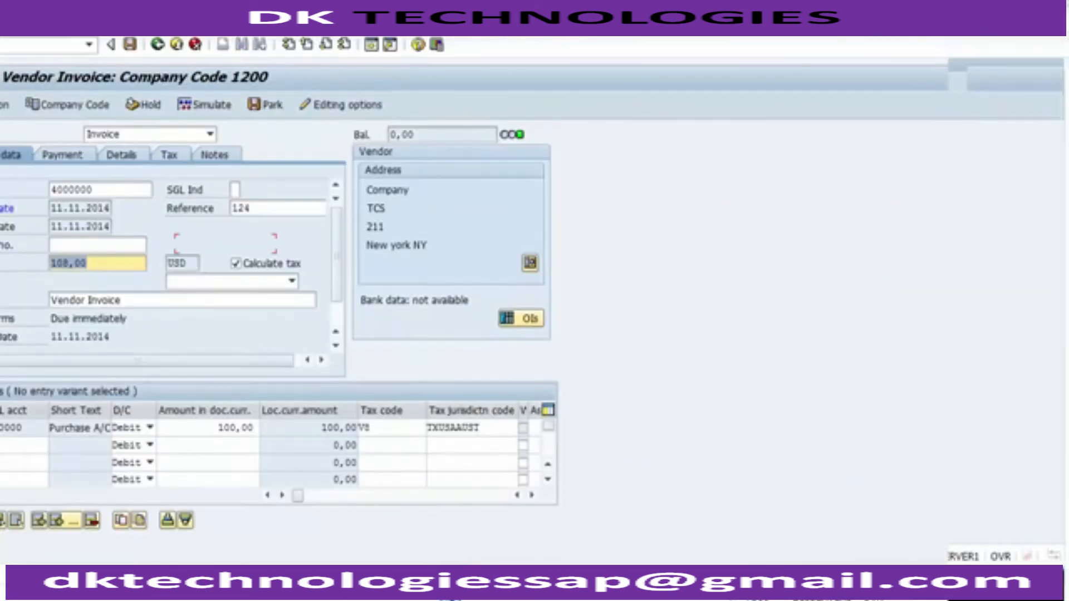
drag(513, 24, 656, 41)
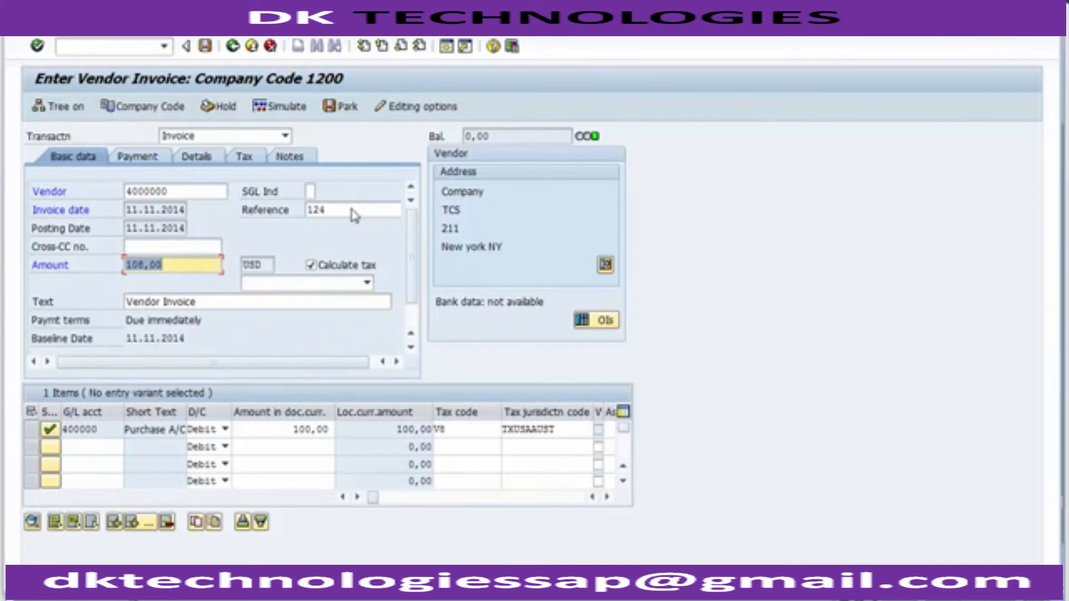
click(283, 106)
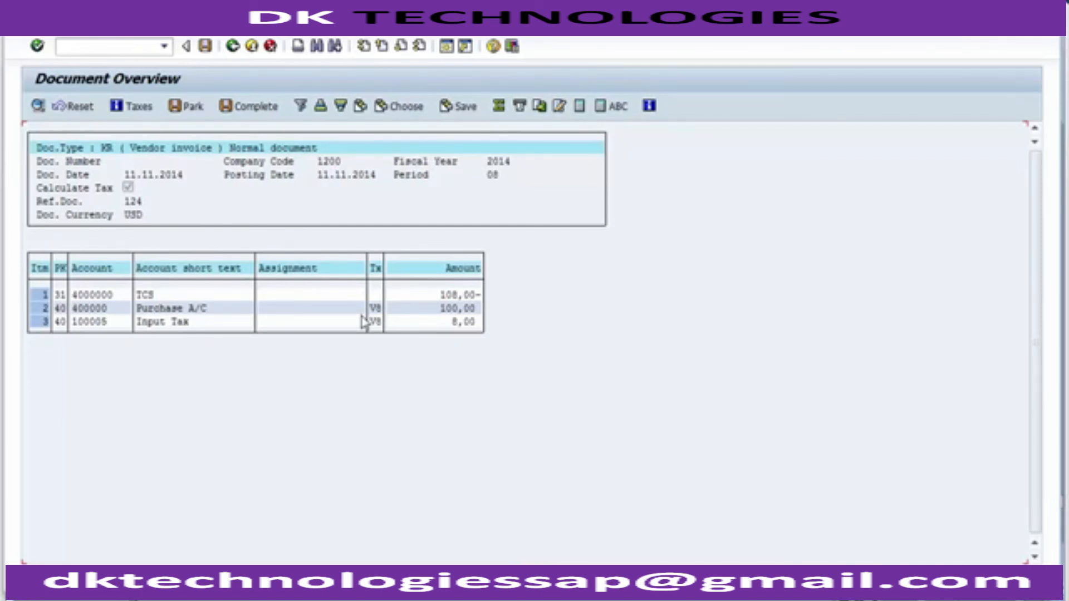
click(205, 48)
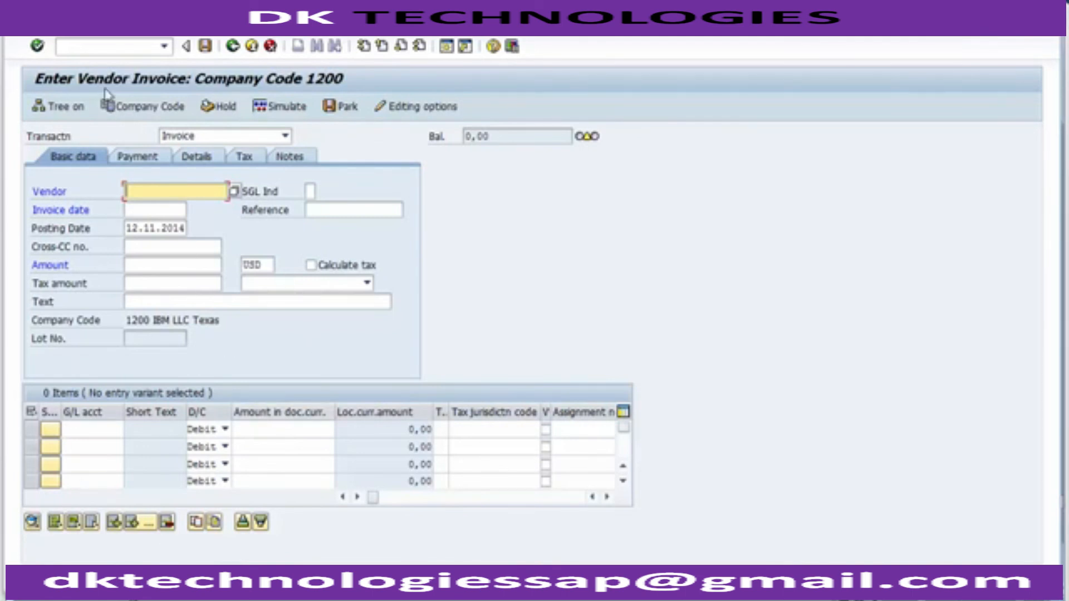
- Display the posted document and examine its Purchase A/C and Input Tax line items
click(65, 23)
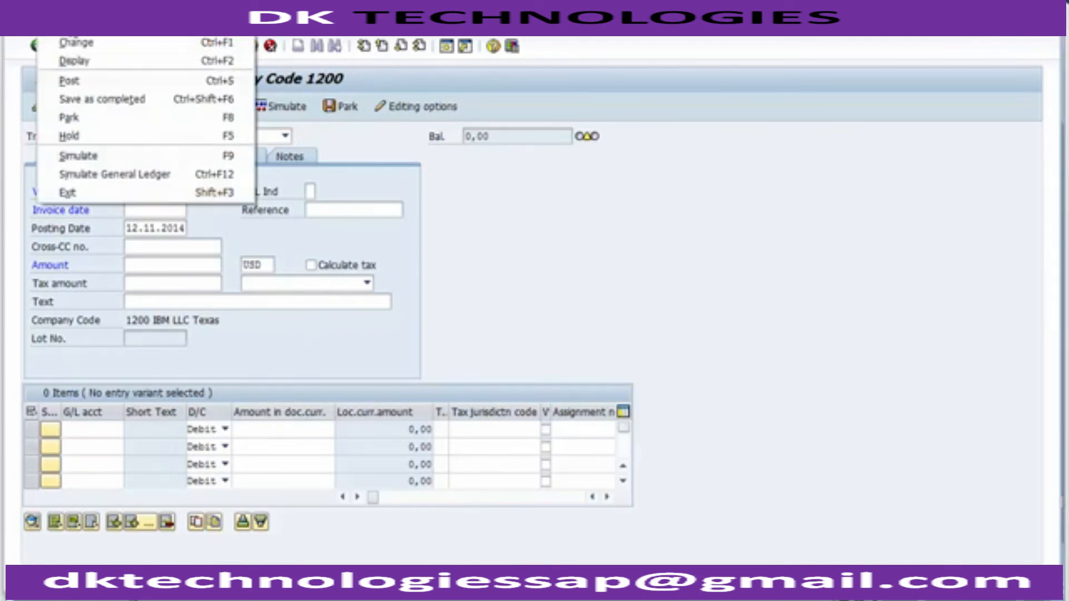
click(74, 66)
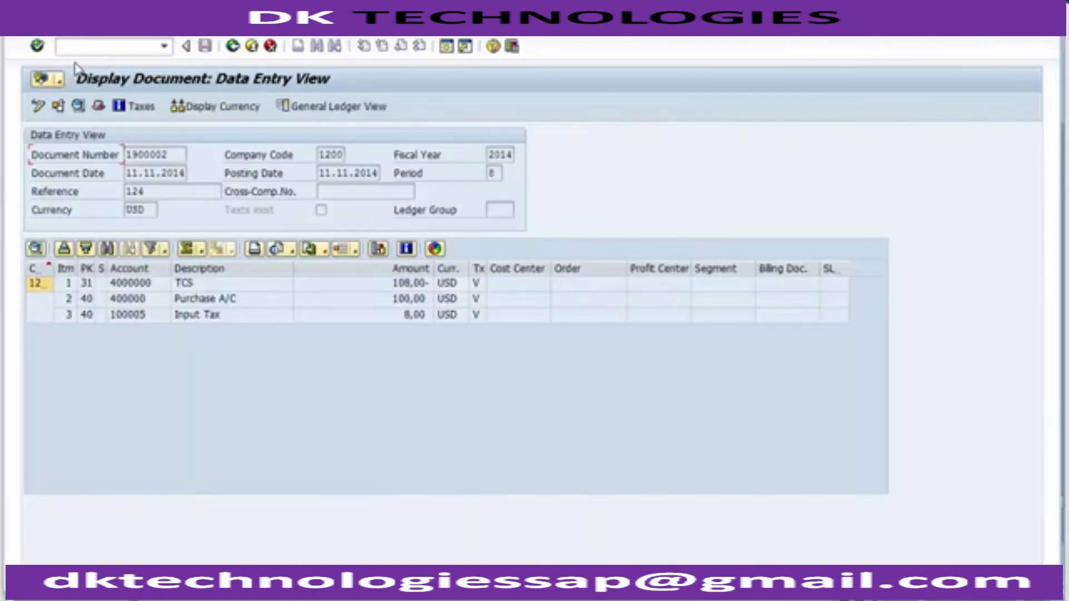
click(225, 300)
click(223, 315)
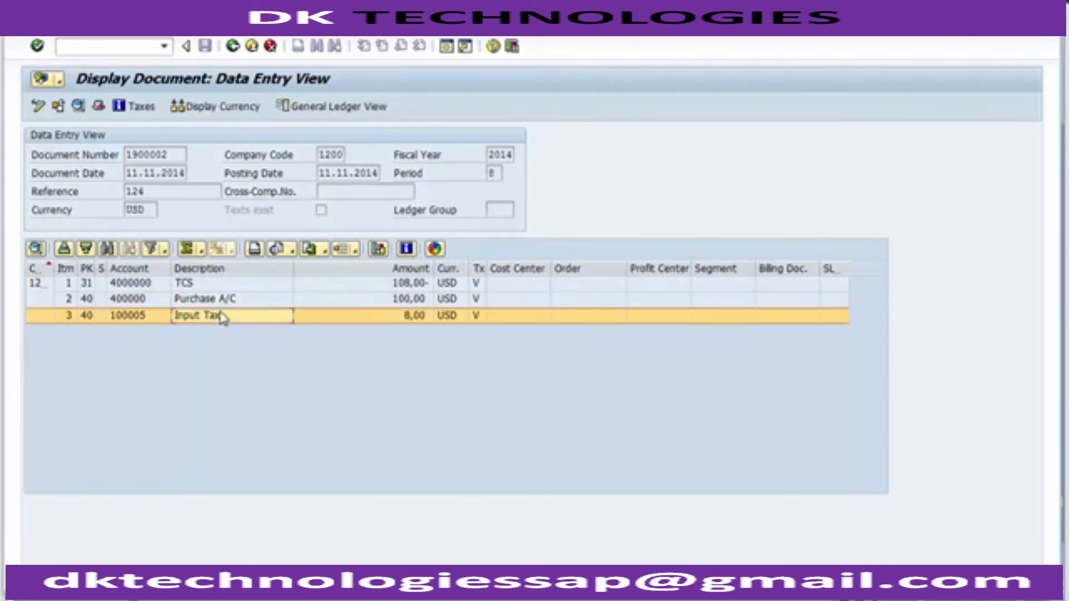
- Review the three line items of the posted document and widen the CoCd column to show the full company code
click(218, 286)
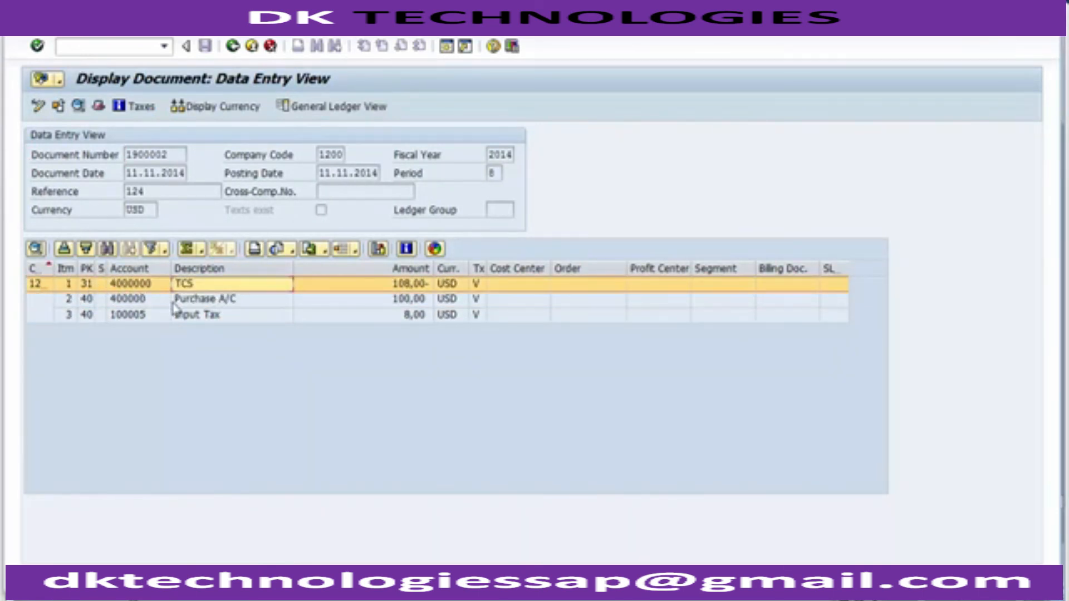
click(68, 301)
click(70, 315)
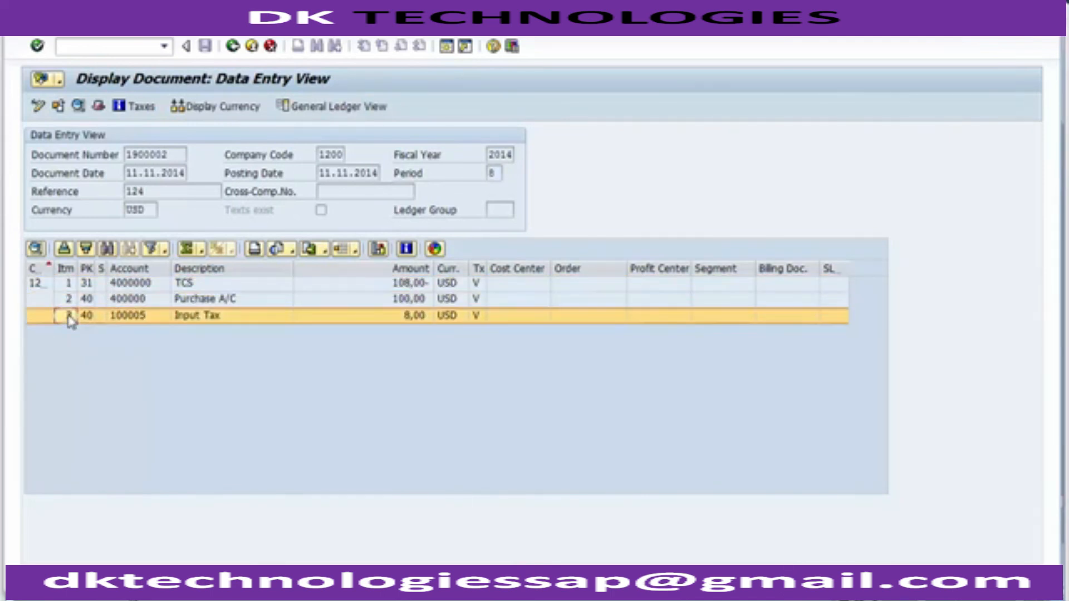
drag(52, 269, 66, 269)
click(42, 282)
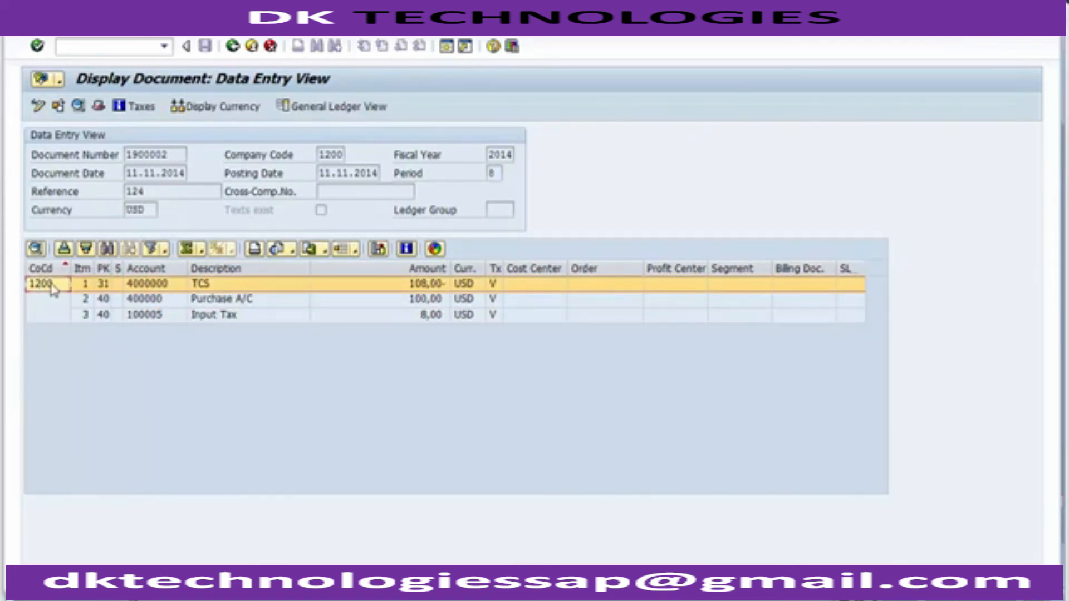
- Widen the Tx column to show the full tax codes, and check the TCS item's Cost Center and Billing Doc. fields
drag(99, 268, 118, 268)
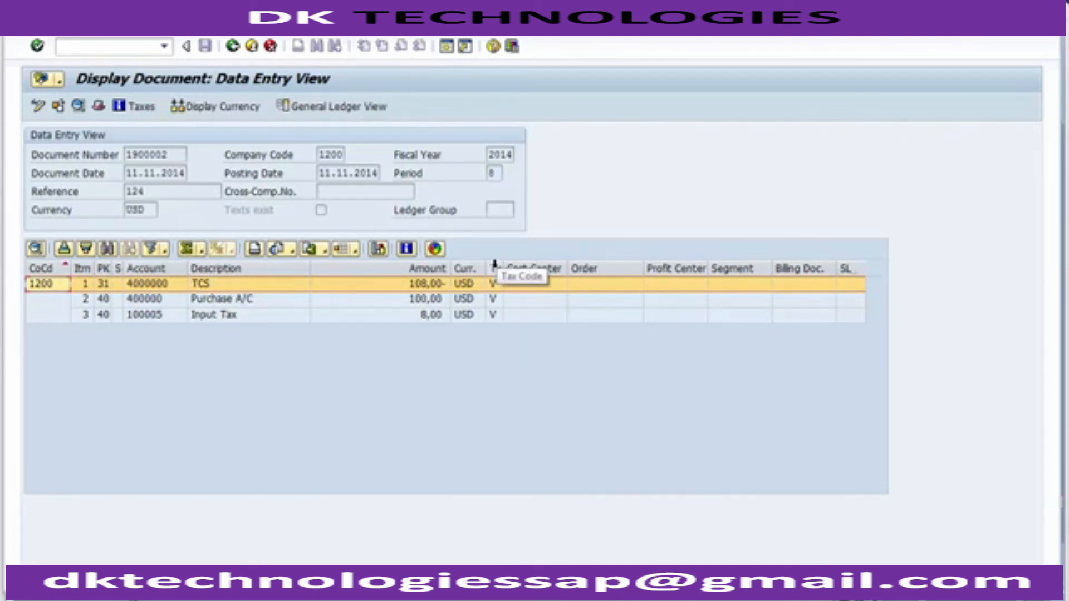
drag(503, 267, 519, 269)
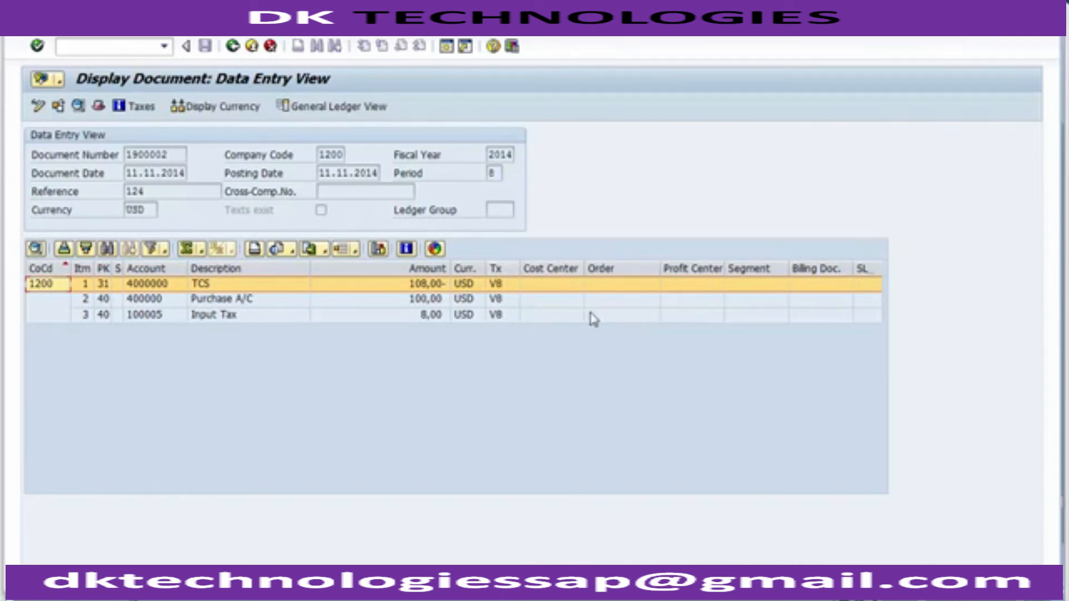
click(549, 284)
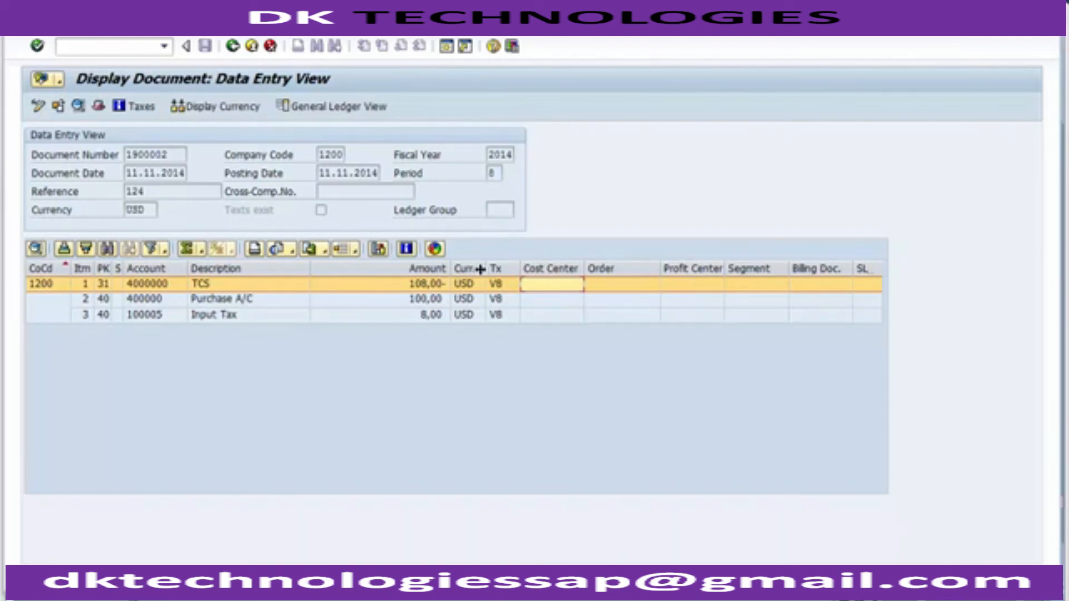
click(806, 285)
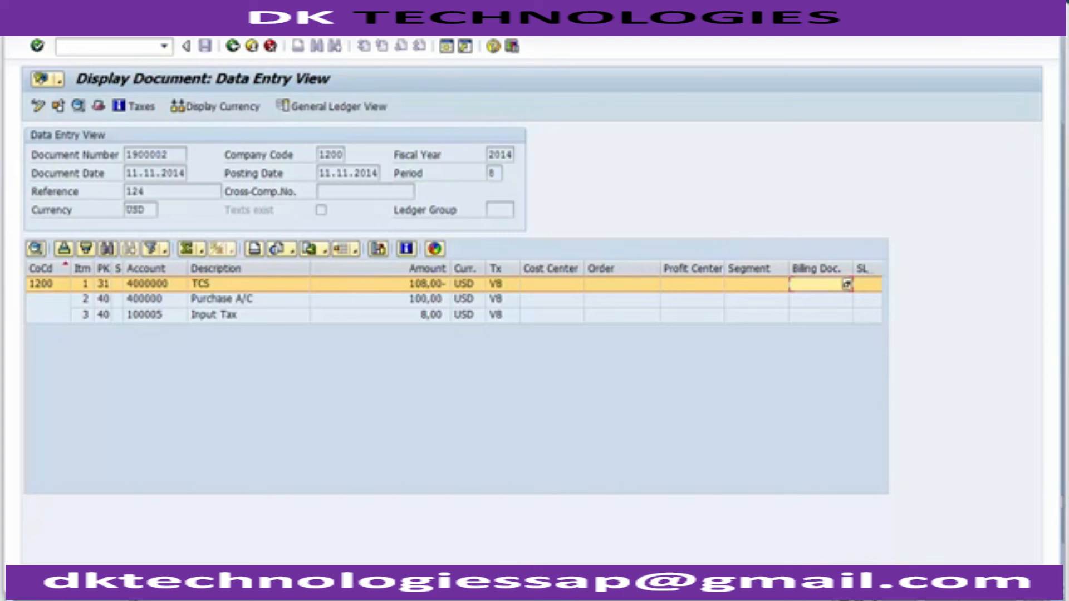
- Switch to the Unit Testing slide in PowerPoint and look up the transaction for vendor line item display
key(F5)
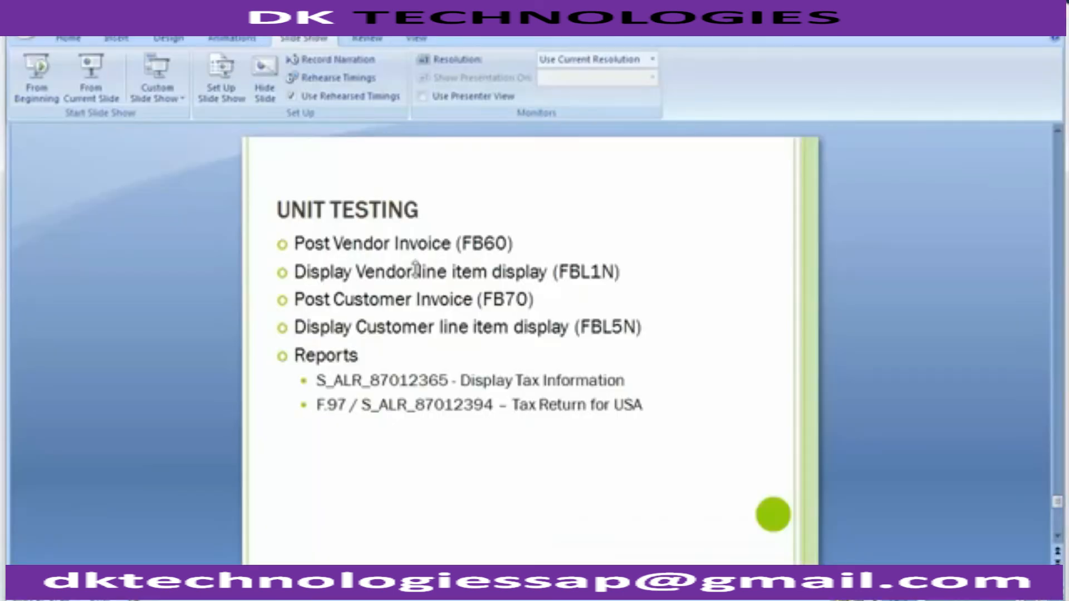
drag(634, 272, 558, 281)
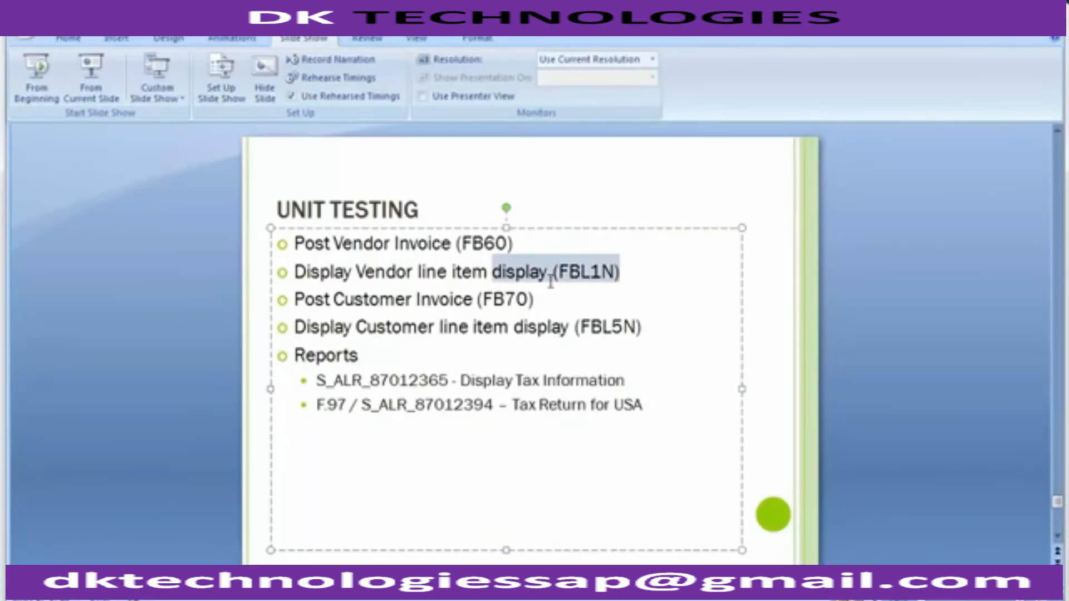
click(151, 288)
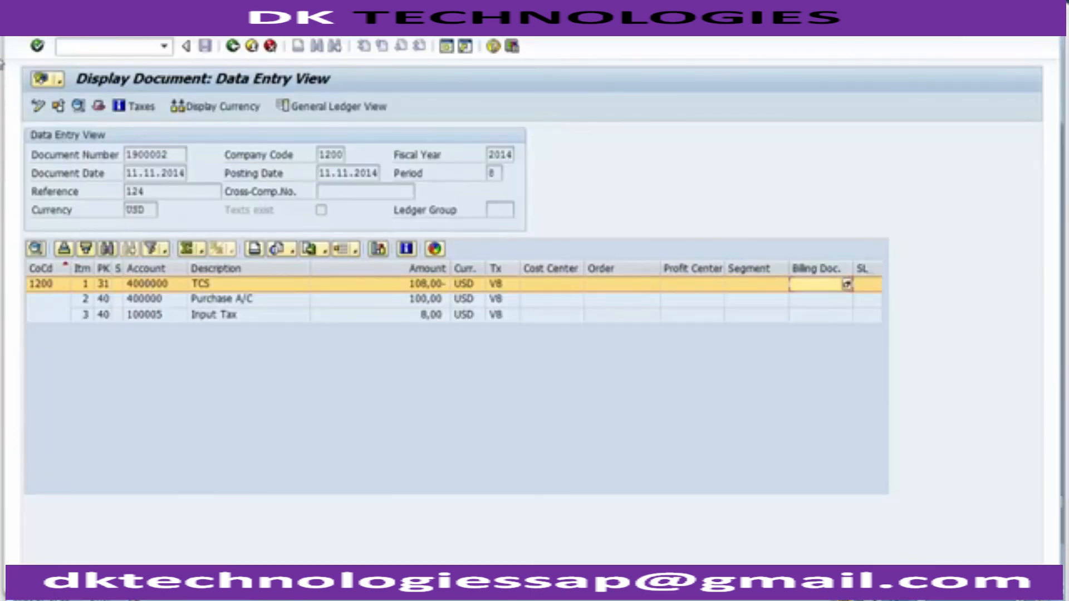
- Return to SAP and start the vendor line item display with transaction code /nfbl1n
click(71, 47)
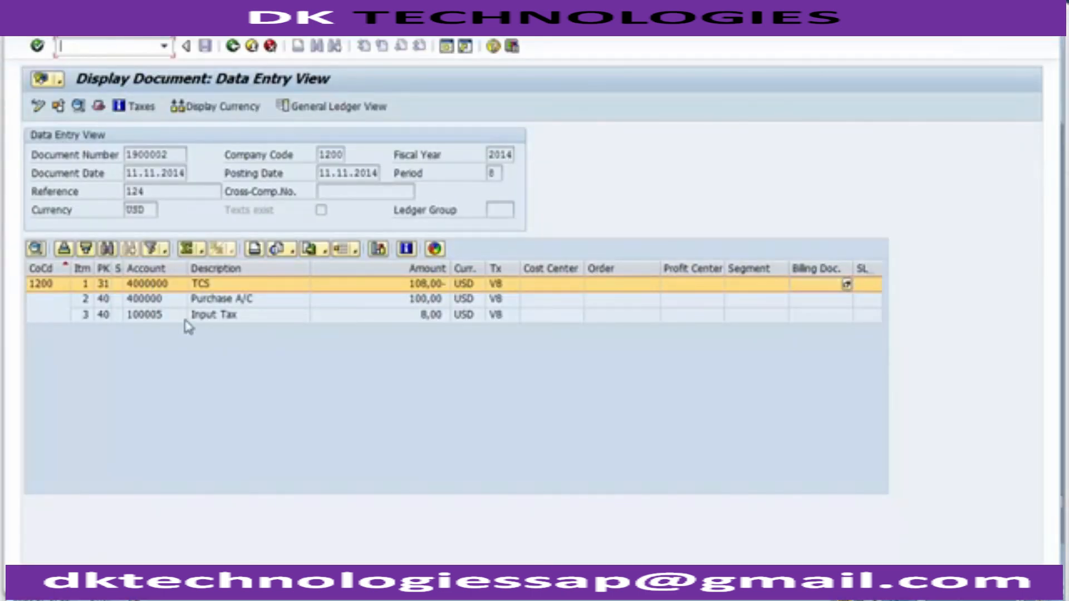
click(154, 287)
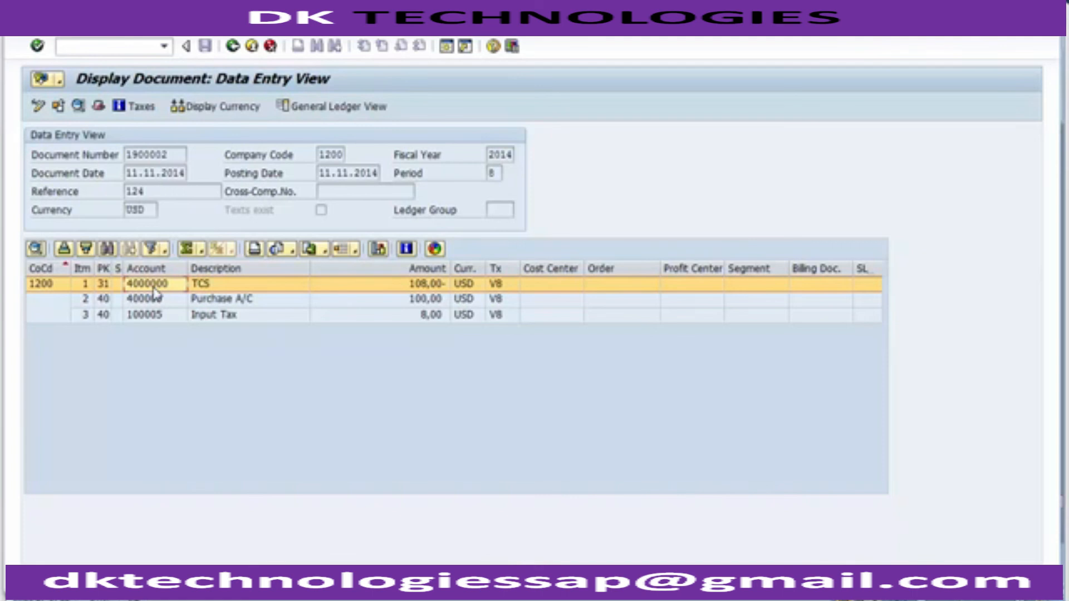
click(125, 46)
text(/nfbl)
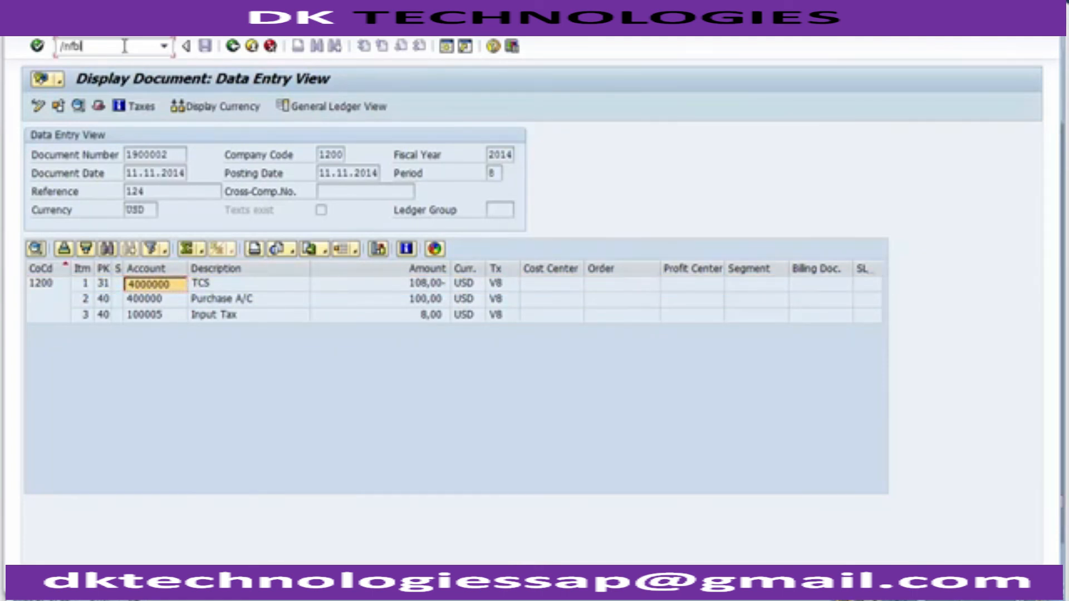
text(1)
key(Return)
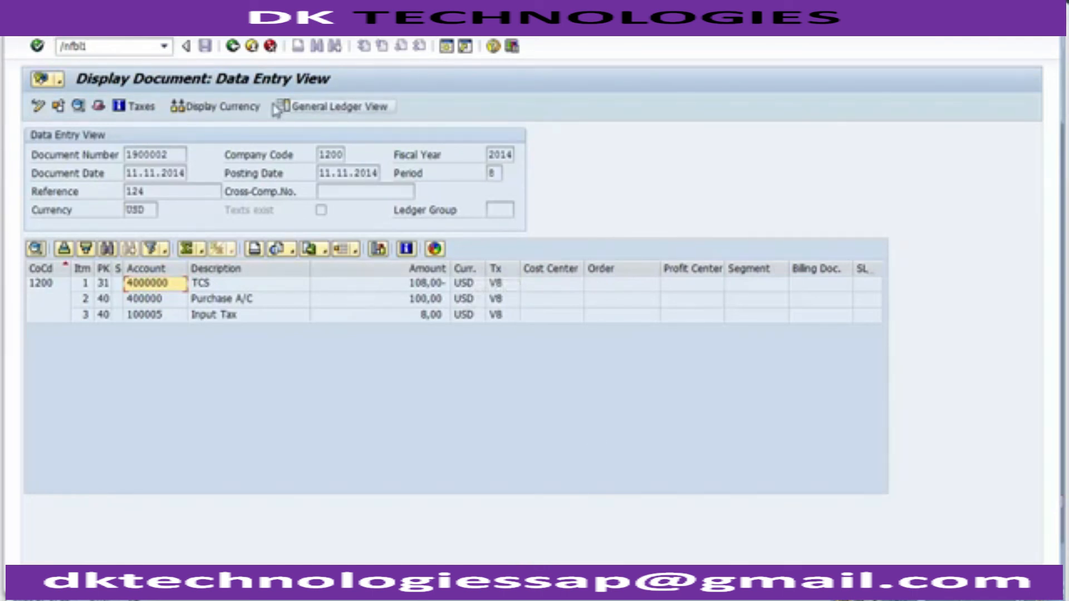
click(115, 47)
click(115, 48)
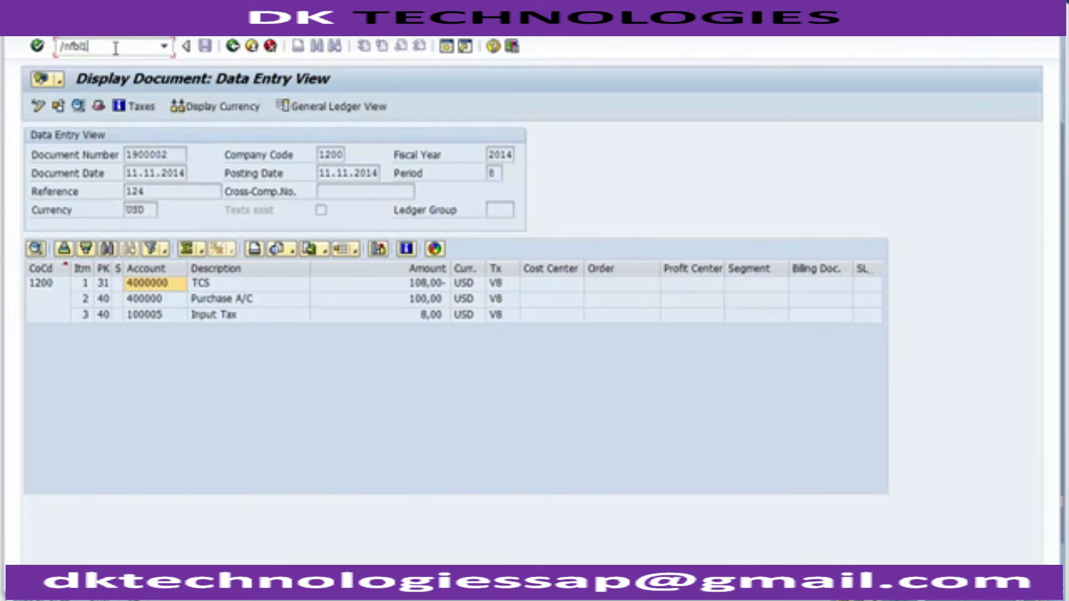
text(n)
key(Return)
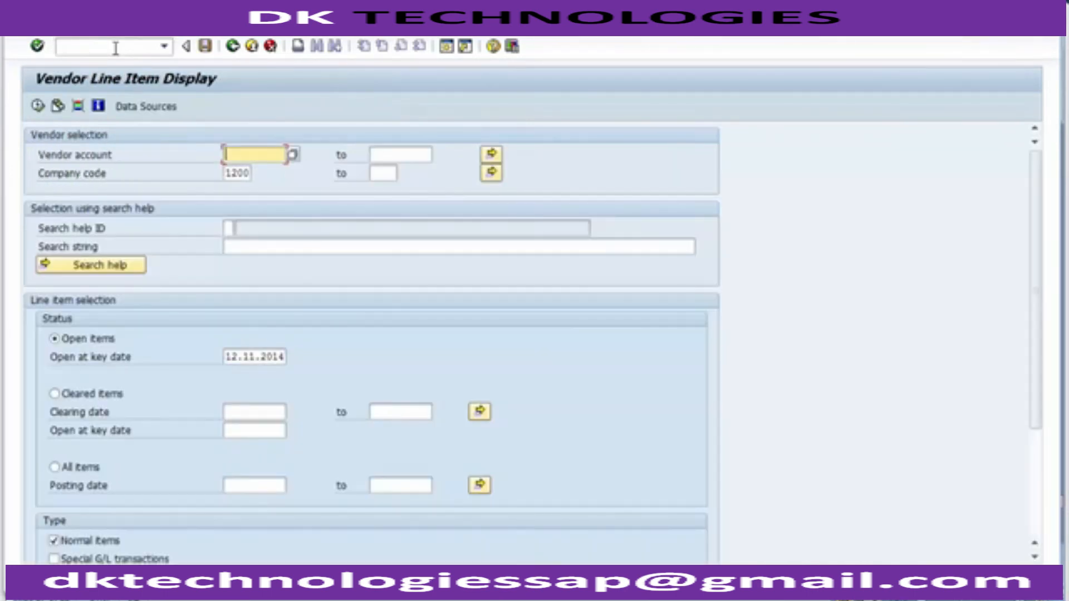
- Enter the TCS vendor's account number, keep company code 1200 with open items, and select the open key date for editing
text(4000000)
click(231, 173)
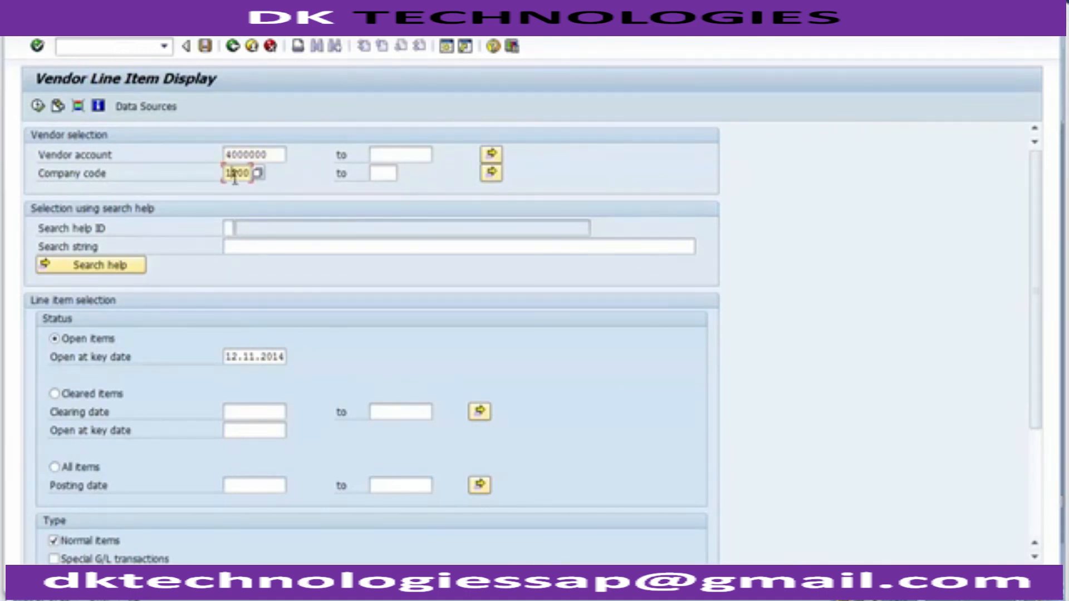
click(102, 344)
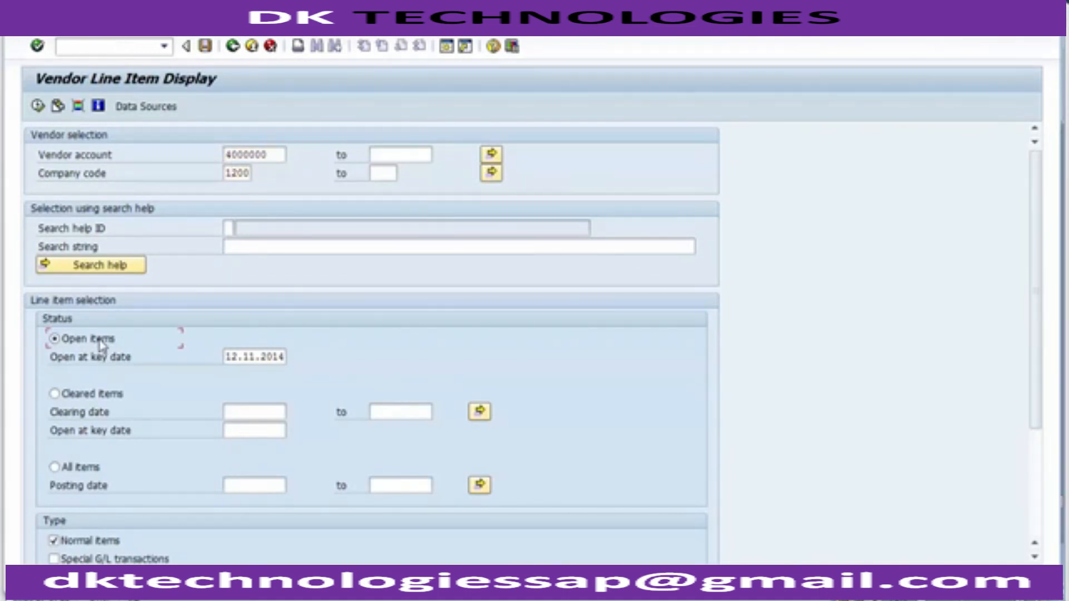
click(225, 356)
drag(225, 356, 289, 357)
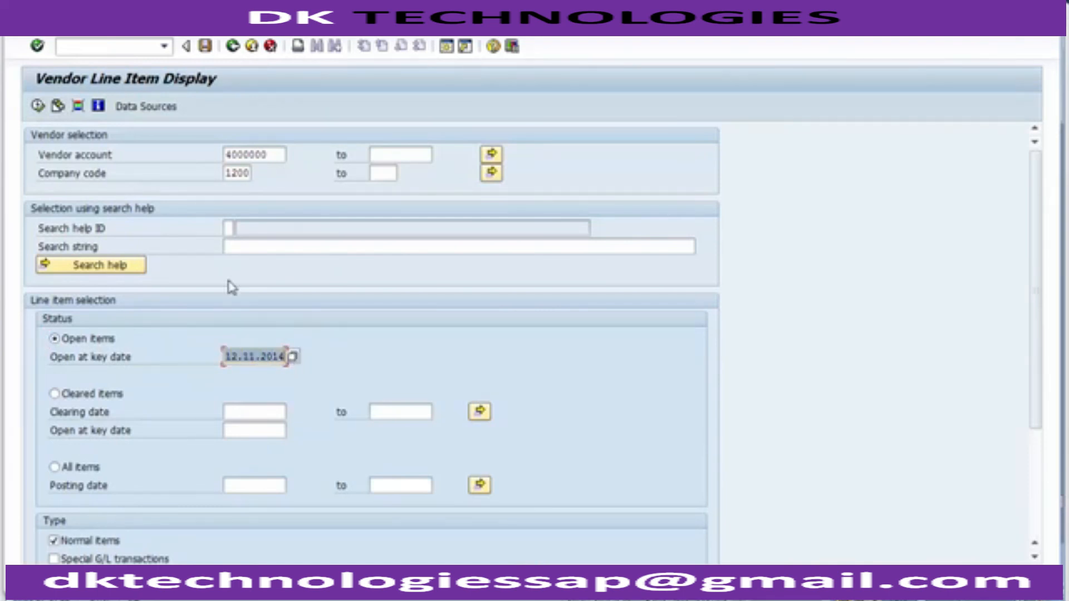
click(225, 356)
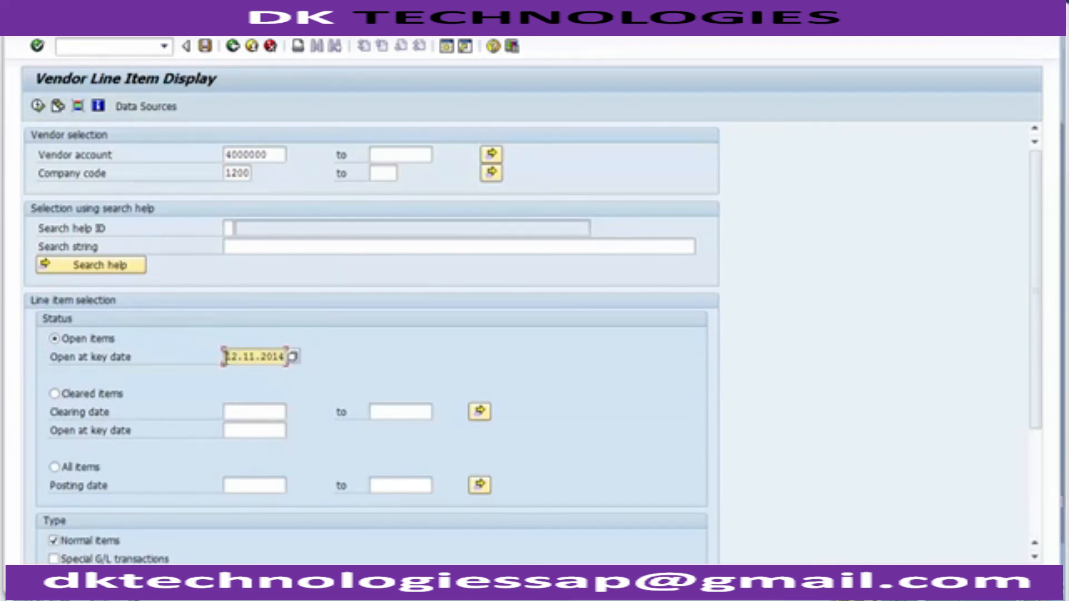